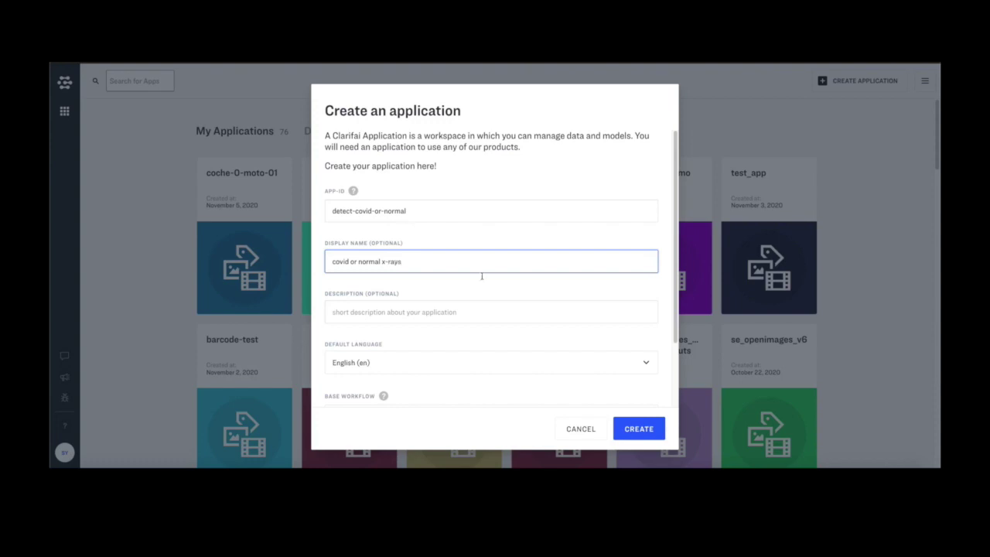
- Create the covid or normal x-rays app and open it in Explorer
click(639, 430)
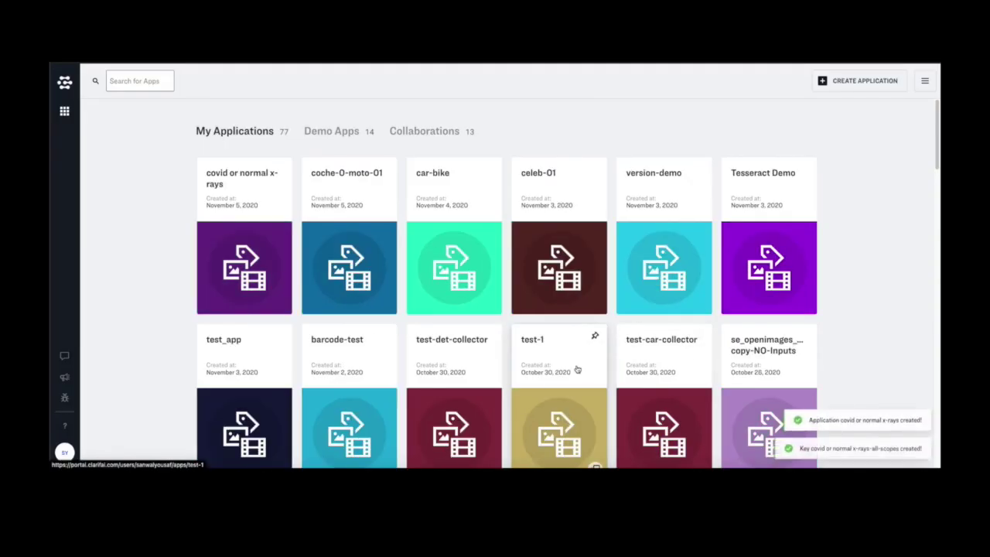
click(232, 219)
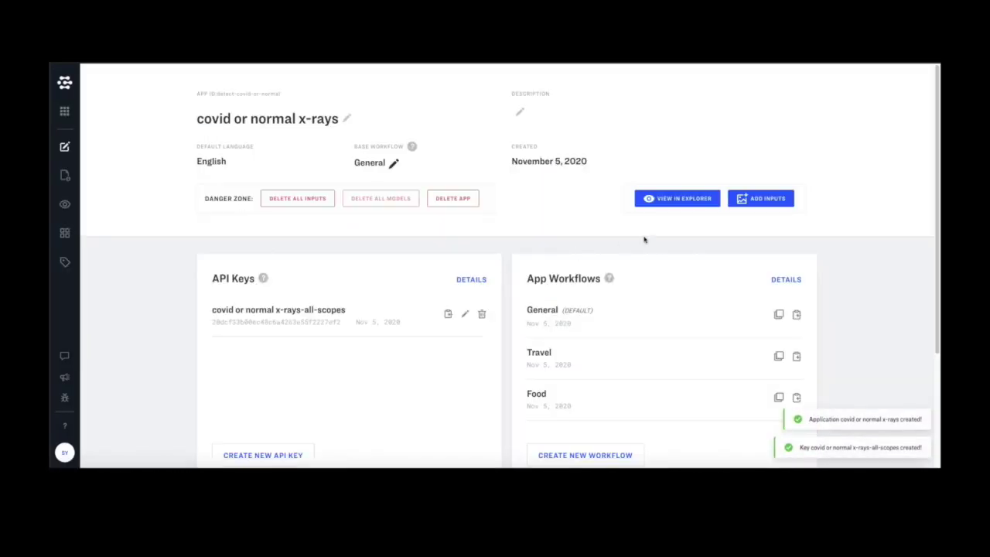
click(667, 199)
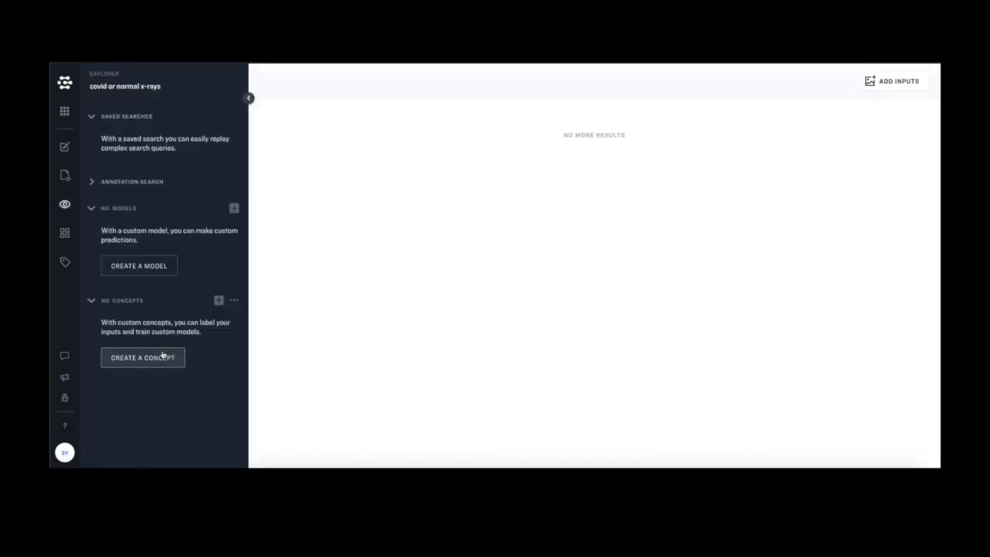
- Add the covid and normal concepts to the app, then go to Add Inputs
click(161, 355)
click(467, 265)
text(c)
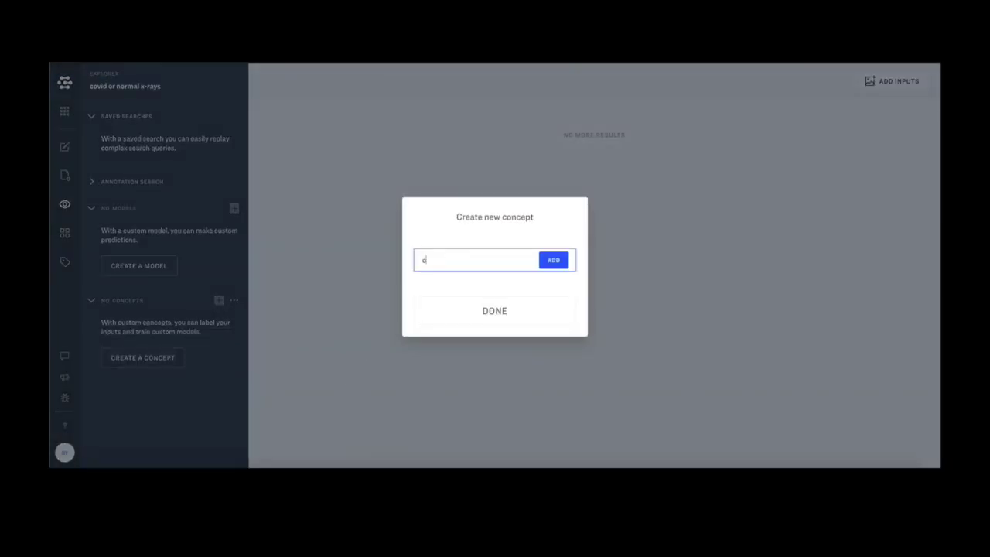
text(d)
key(Return)
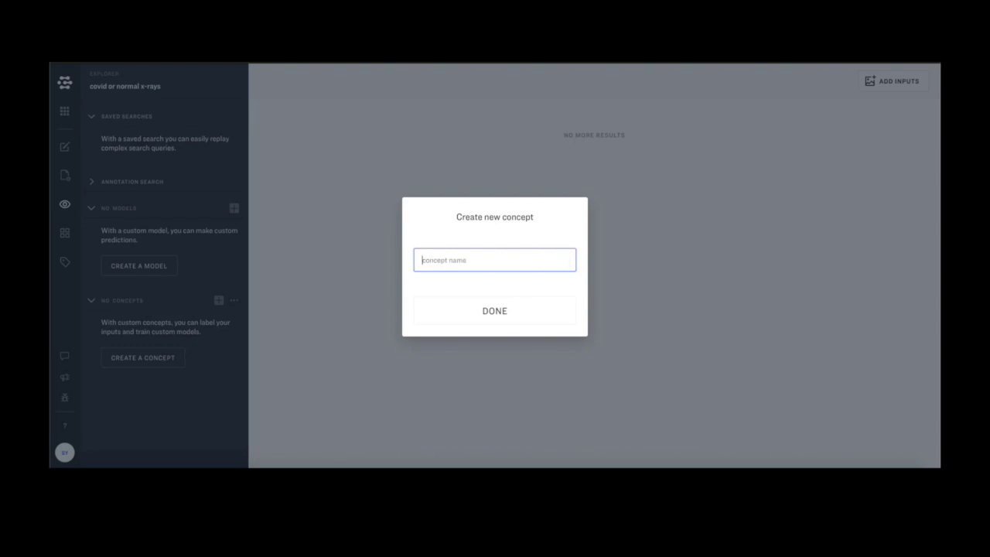
text(normal)
key(Return)
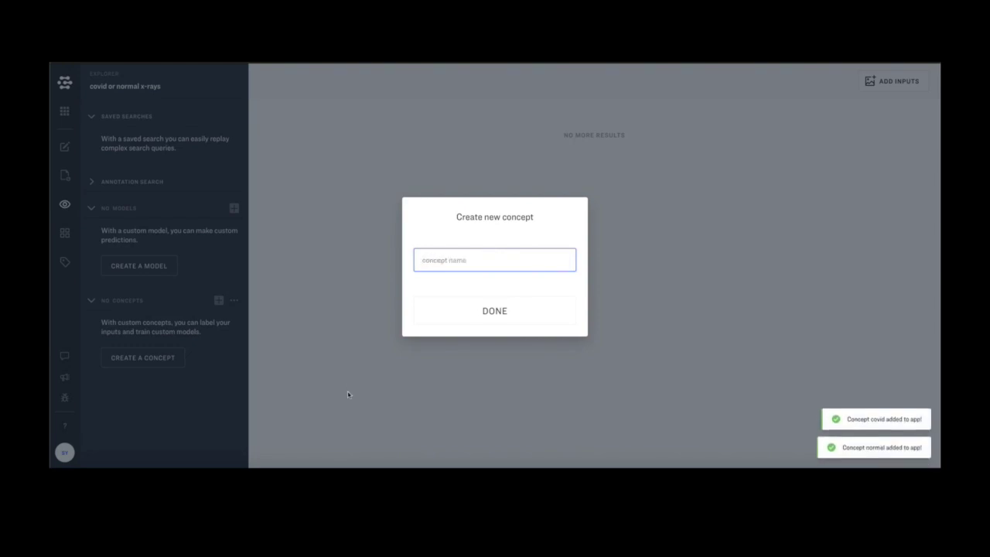
click(471, 310)
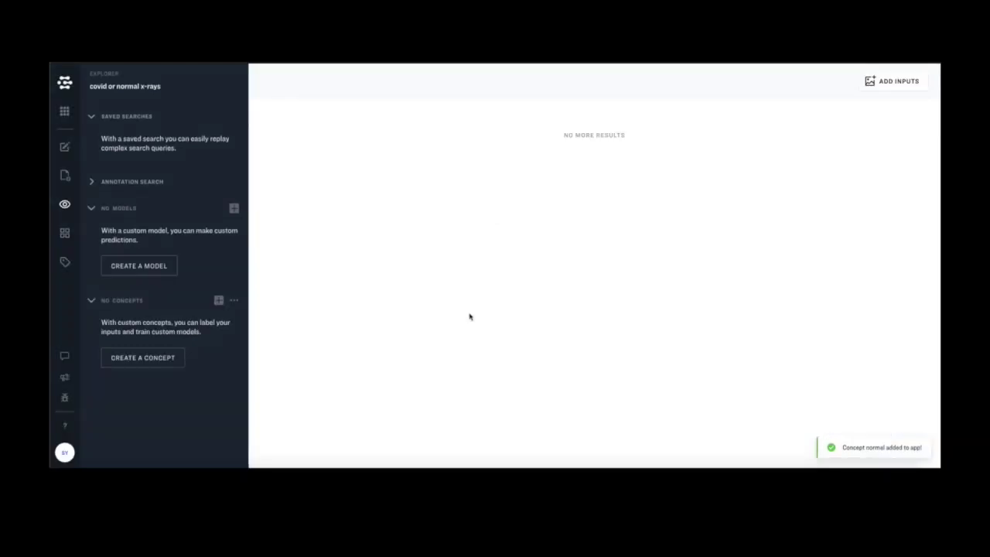
click(926, 91)
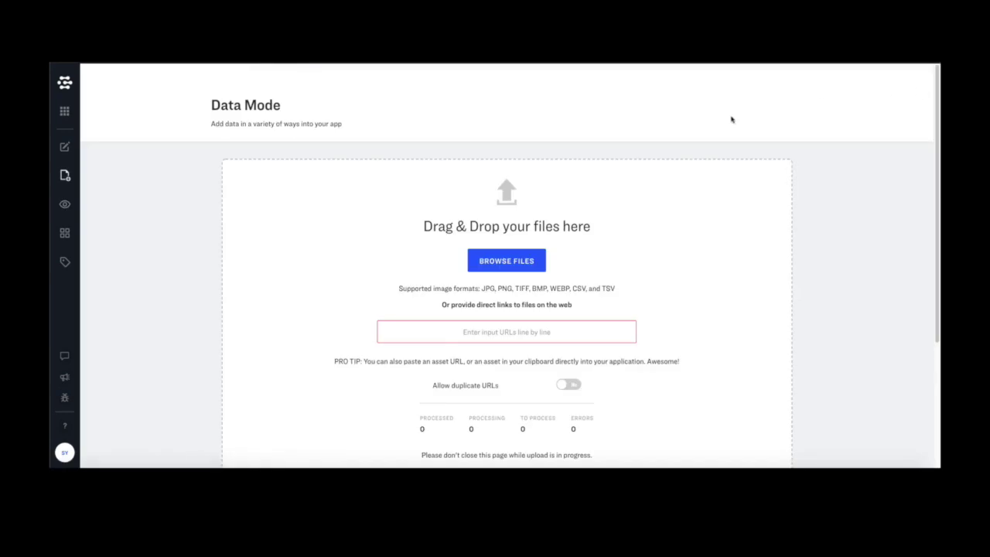
- Upload twelve COVID-19 X-rays from Desktop > COVID300*300 cropped > train > covid
click(519, 255)
click(502, 65)
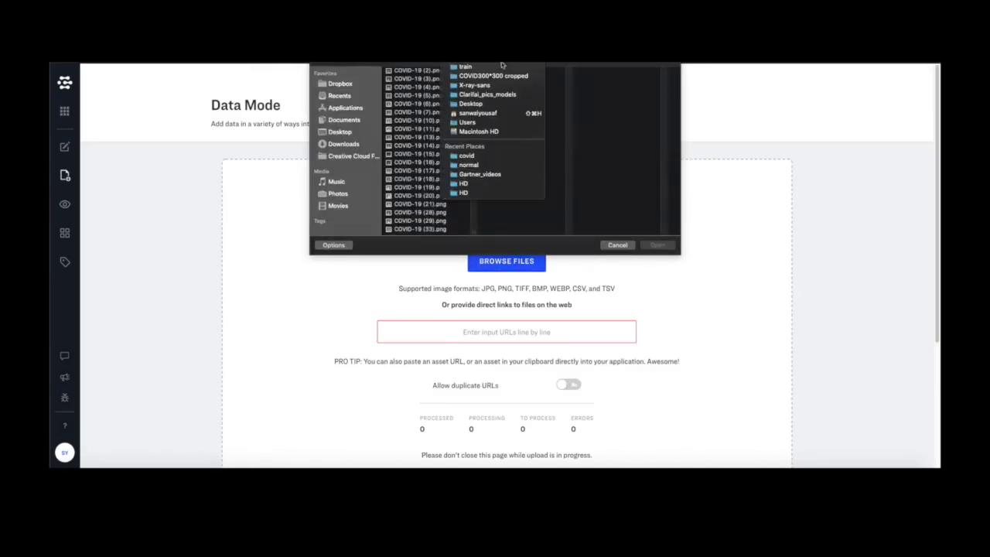
click(509, 68)
click(606, 72)
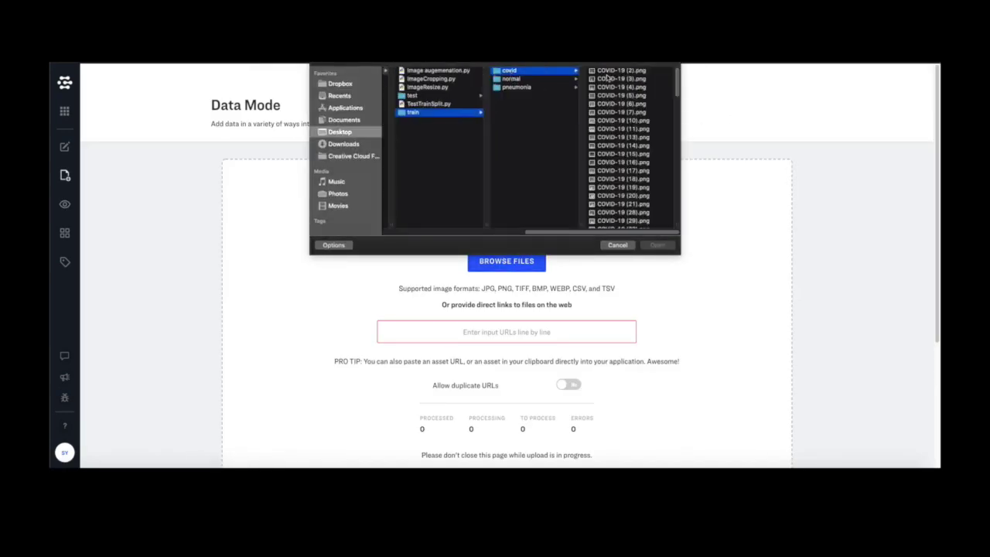
click(629, 72)
shift+click(516, 173)
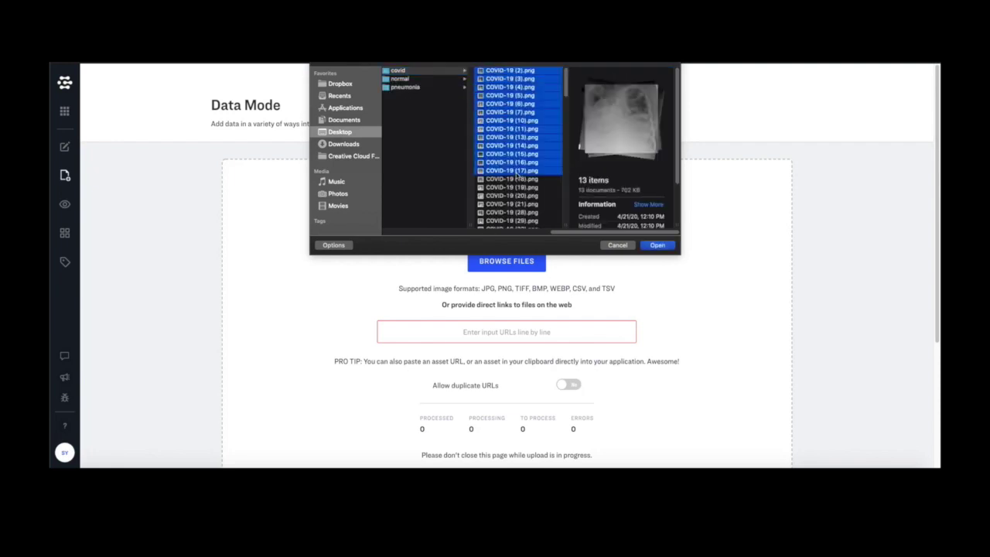
shift+click(515, 164)
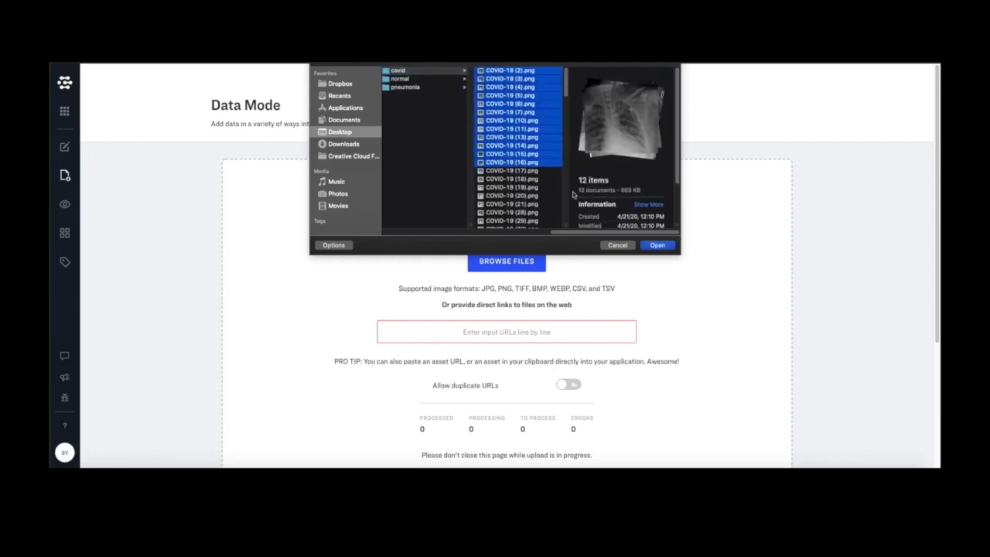
click(656, 246)
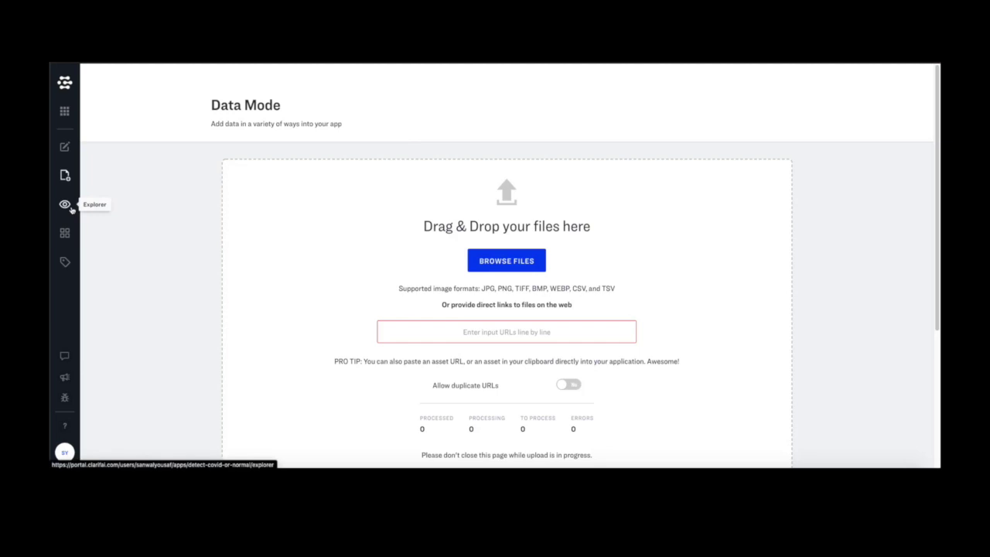
scroll(228, 229, down, 5)
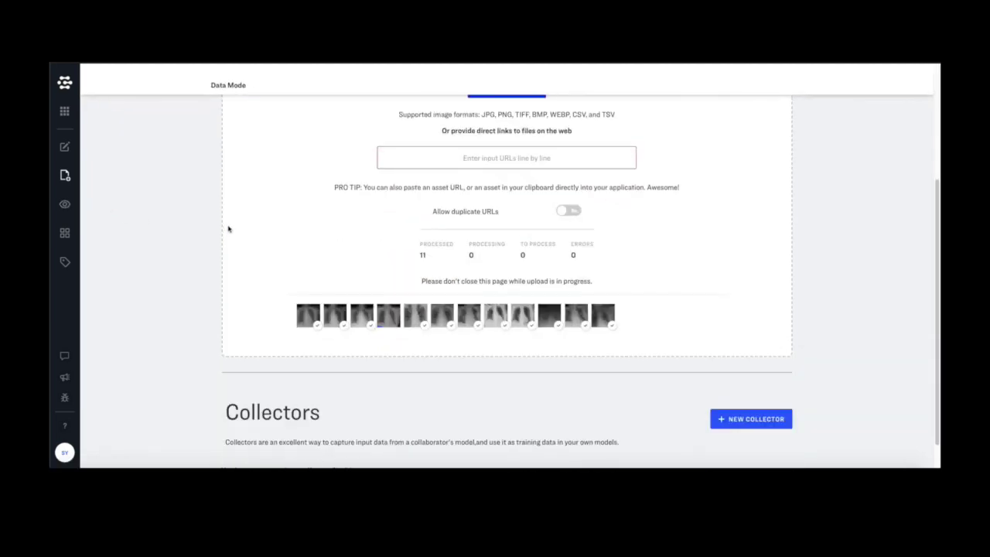
- Select all twelve uploaded X-rays in Explorer, label them covid, and clear the selection
click(65, 206)
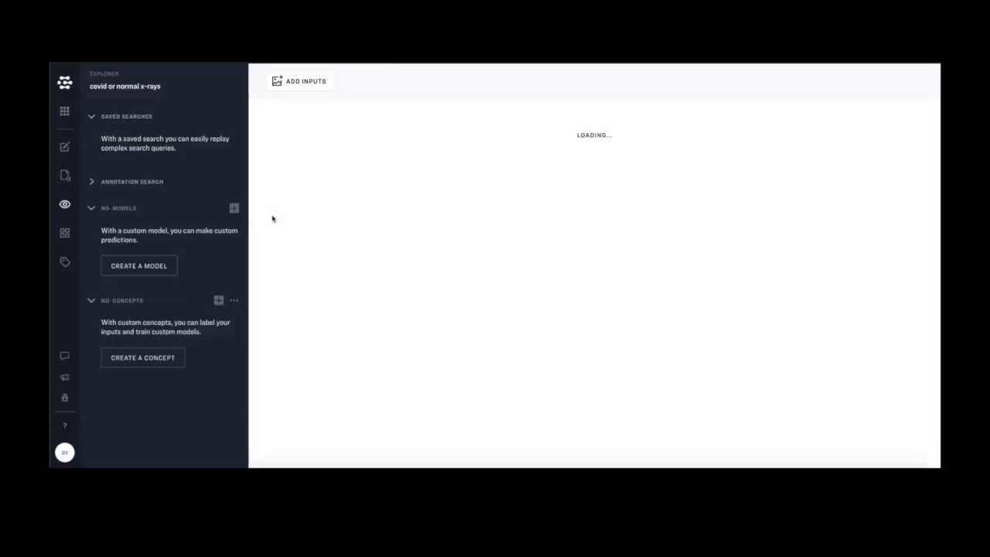
click(270, 210)
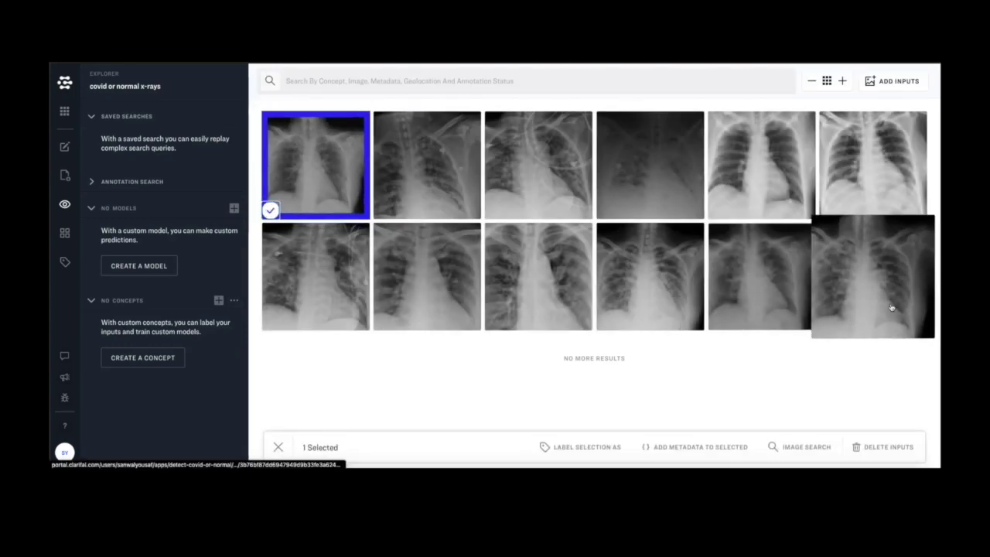
shift+click(829, 322)
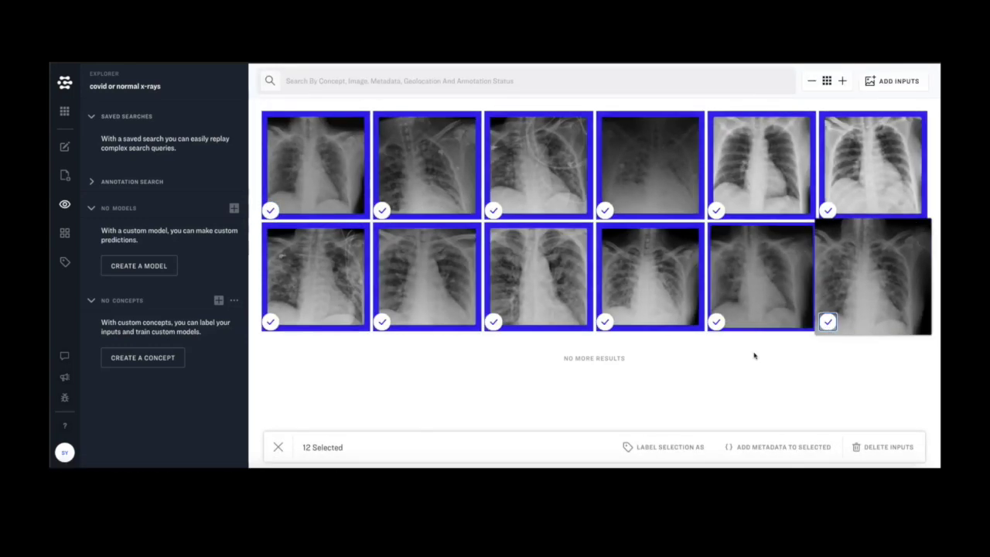
click(654, 449)
click(449, 307)
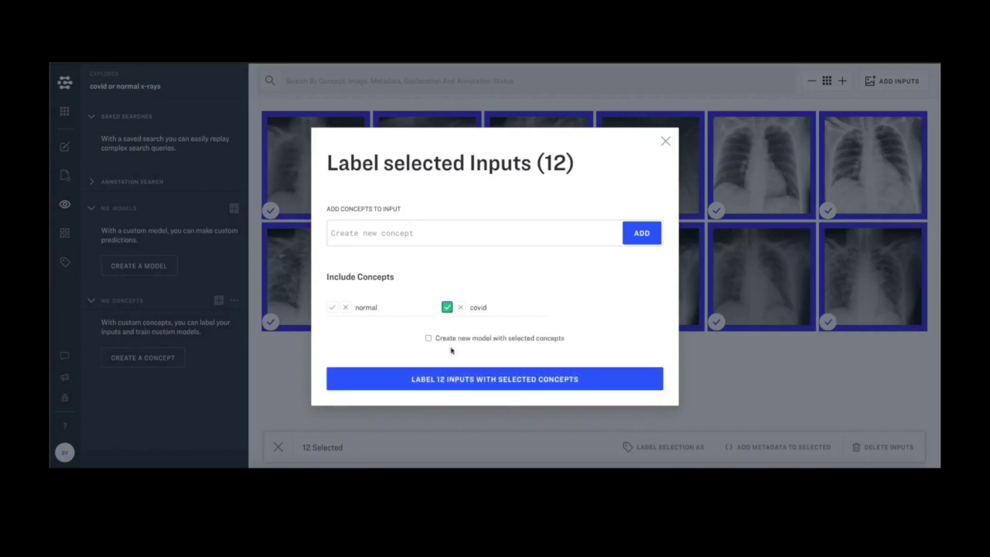
click(452, 379)
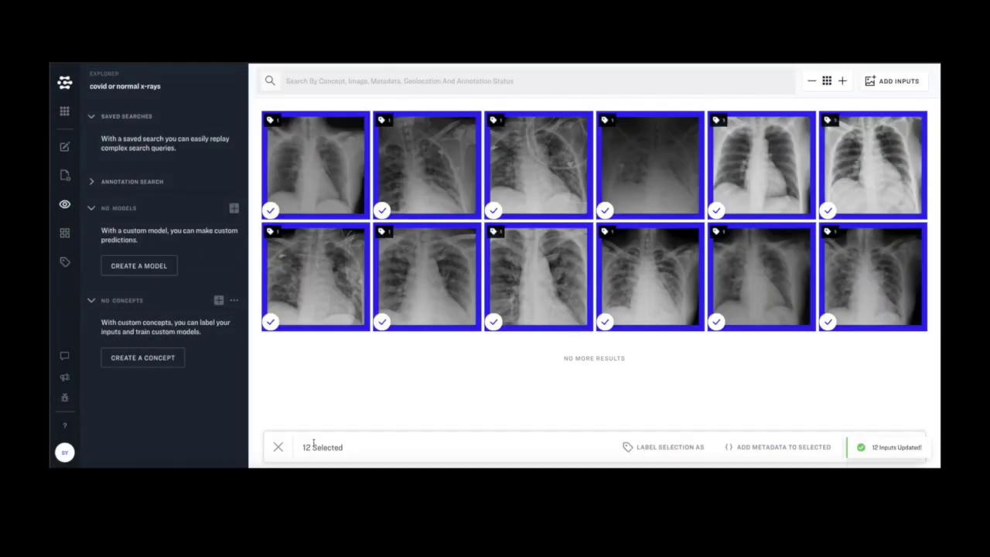
click(278, 447)
mouse_move(872, 164)
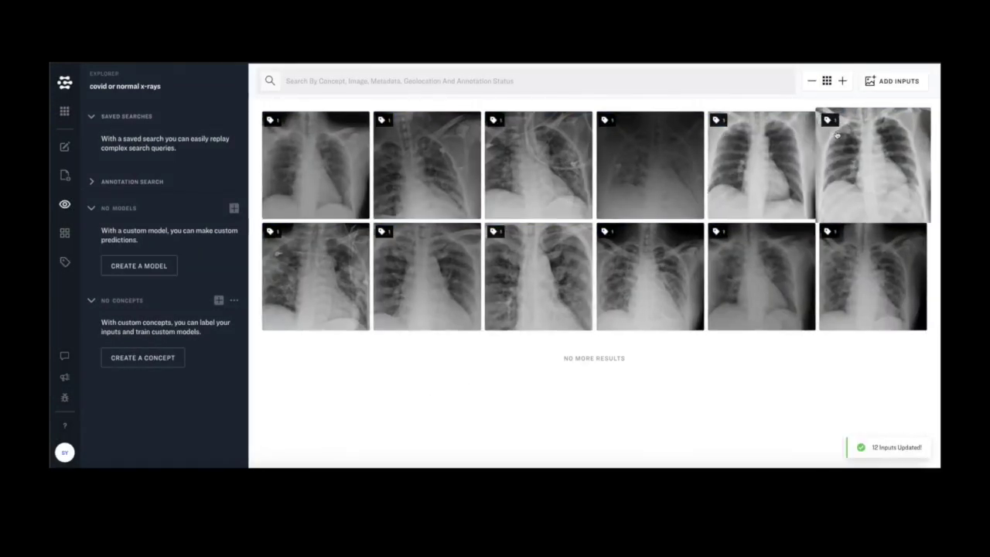
click(887, 88)
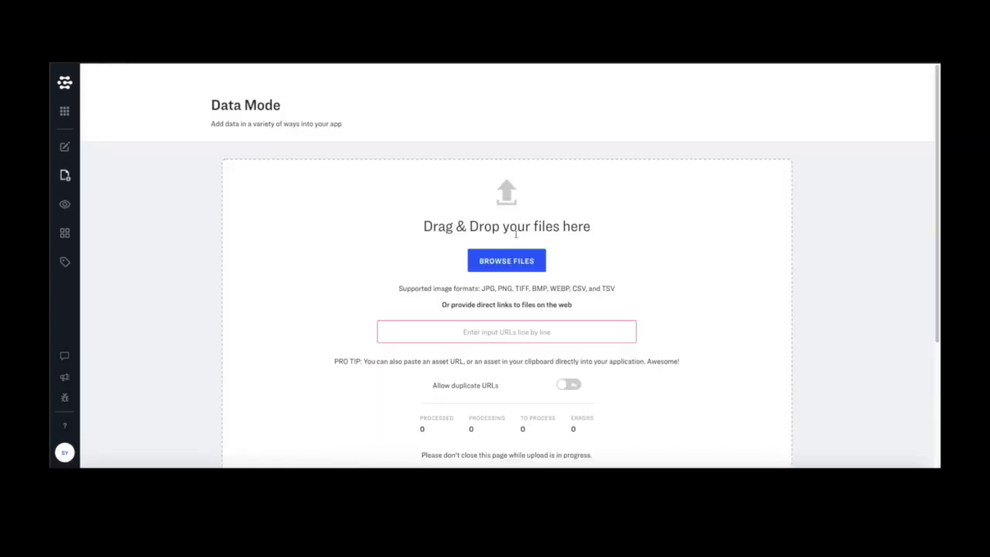
- Upload NORMAL (4)–(17).png from the train normal folder and return to Explorer
click(510, 265)
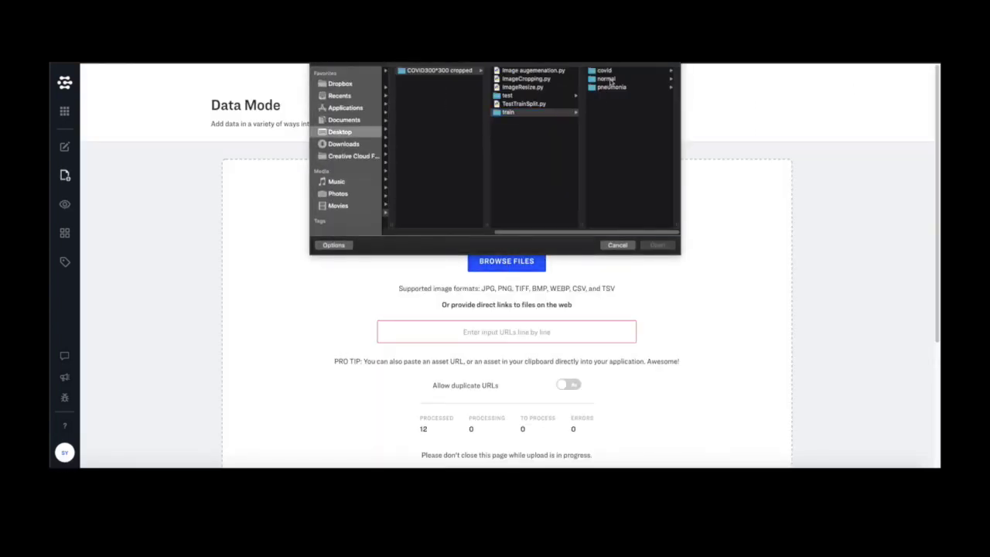
click(607, 79)
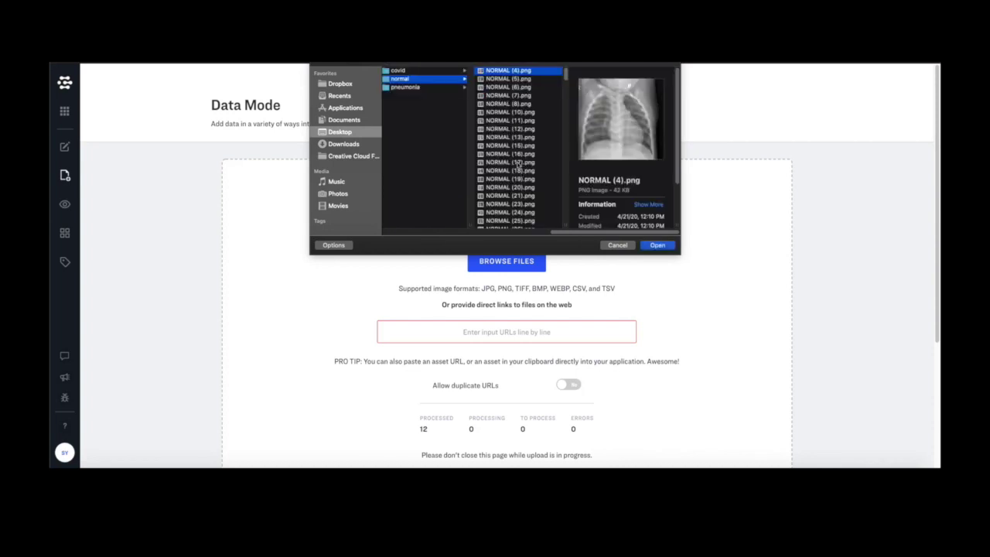
shift+click(516, 162)
click(656, 245)
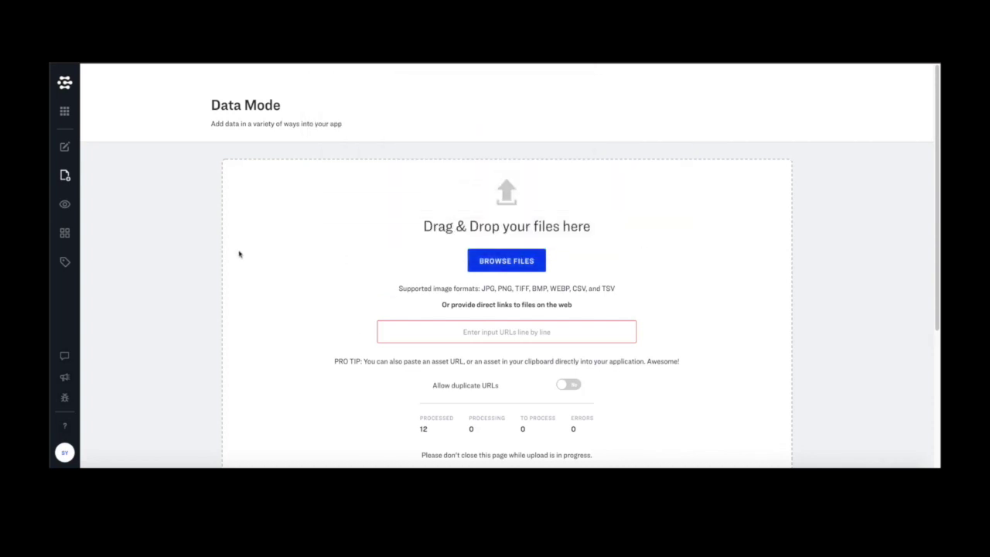
click(65, 203)
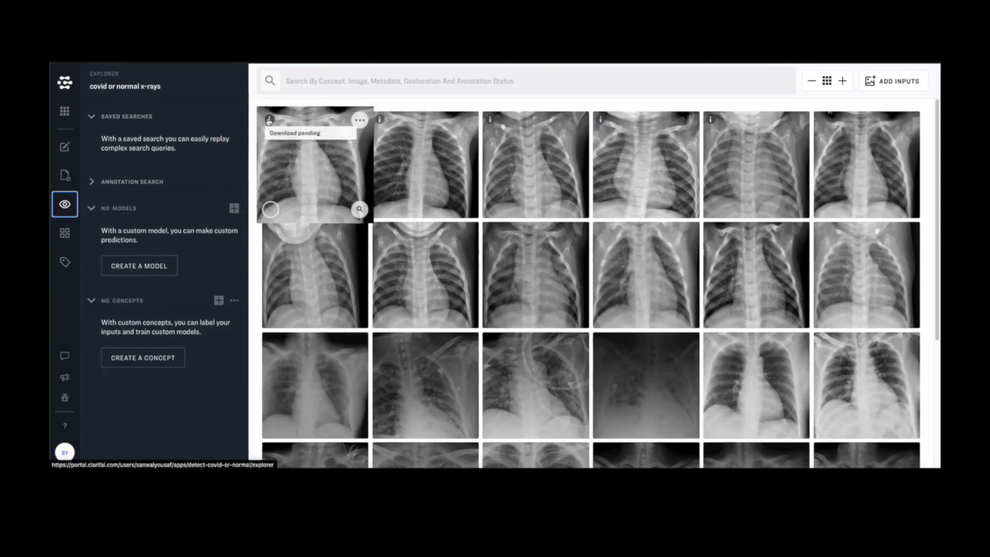
- Select the twelve new X-rays, label them normal, and clear the selection
click(270, 122)
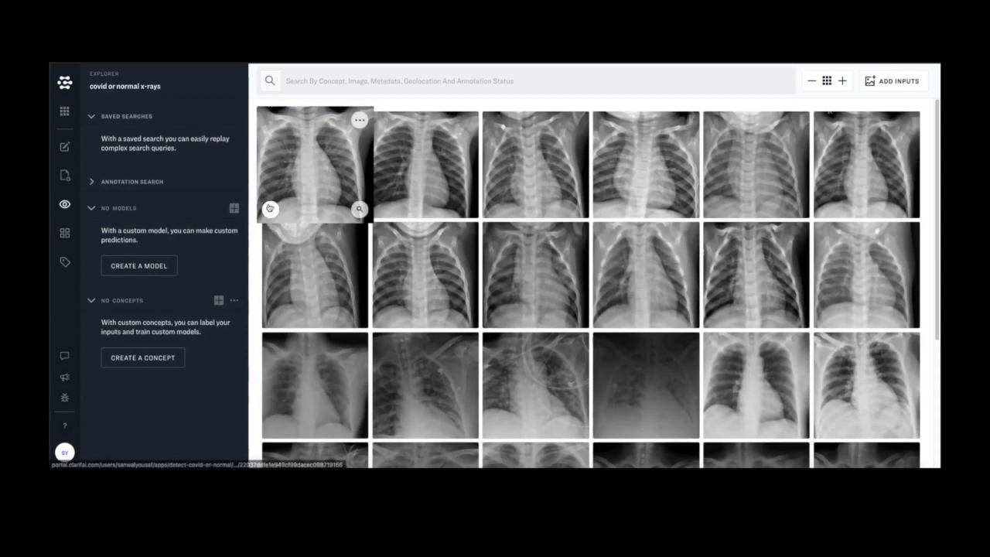
click(270, 209)
shift+click(821, 319)
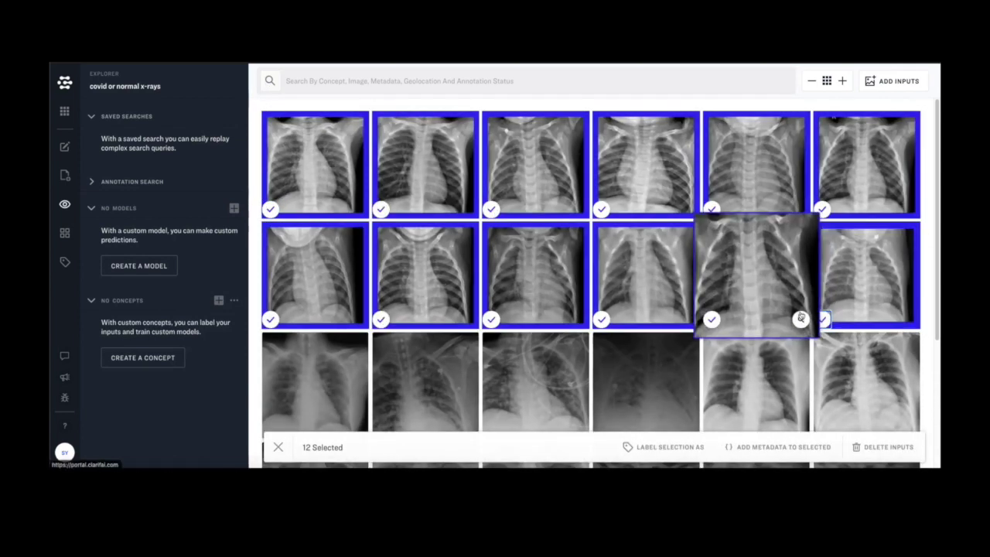
click(667, 447)
click(332, 307)
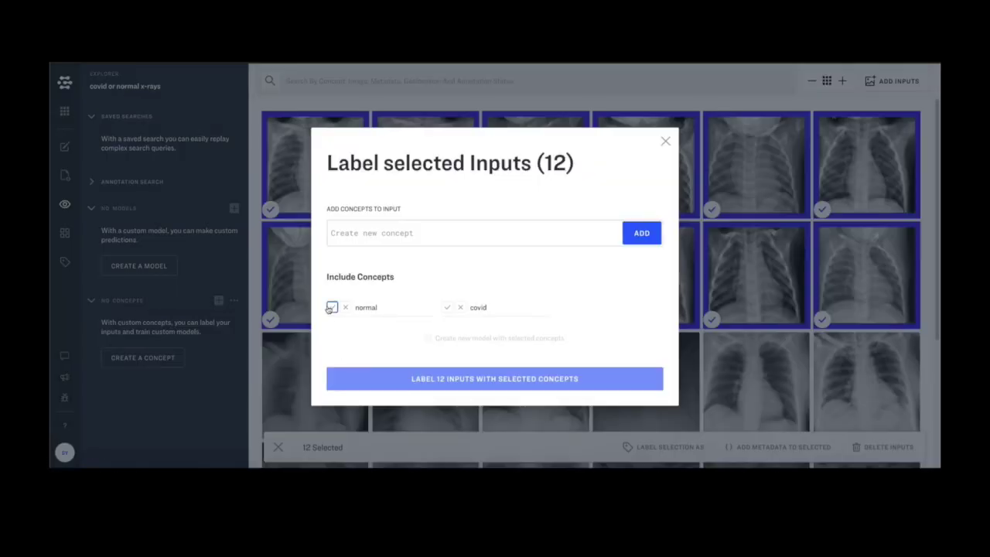
click(392, 384)
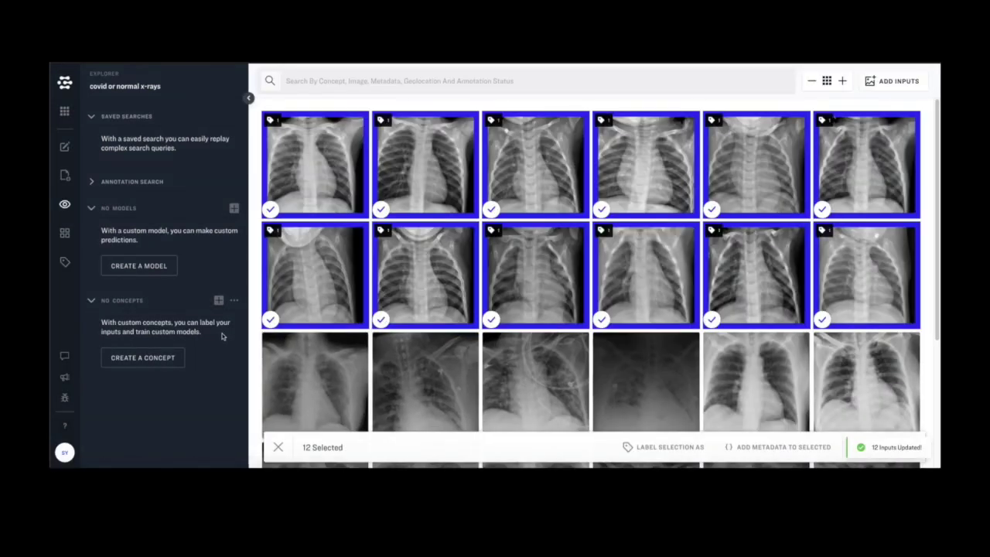
click(277, 447)
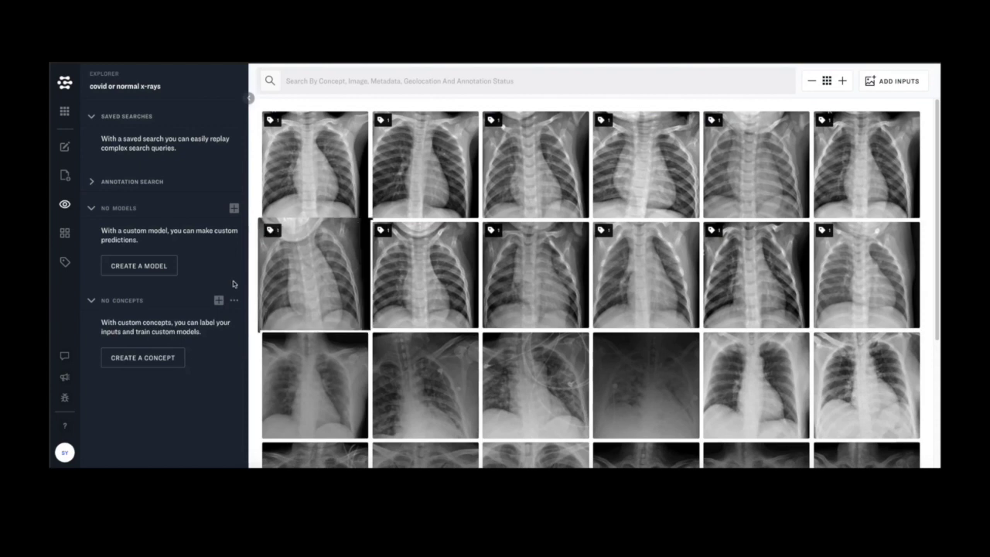
click(142, 266)
- Create context-based classifier 'covid-or-normal-xrays' with both concepts, mutually exclusive, closed environment
click(340, 232)
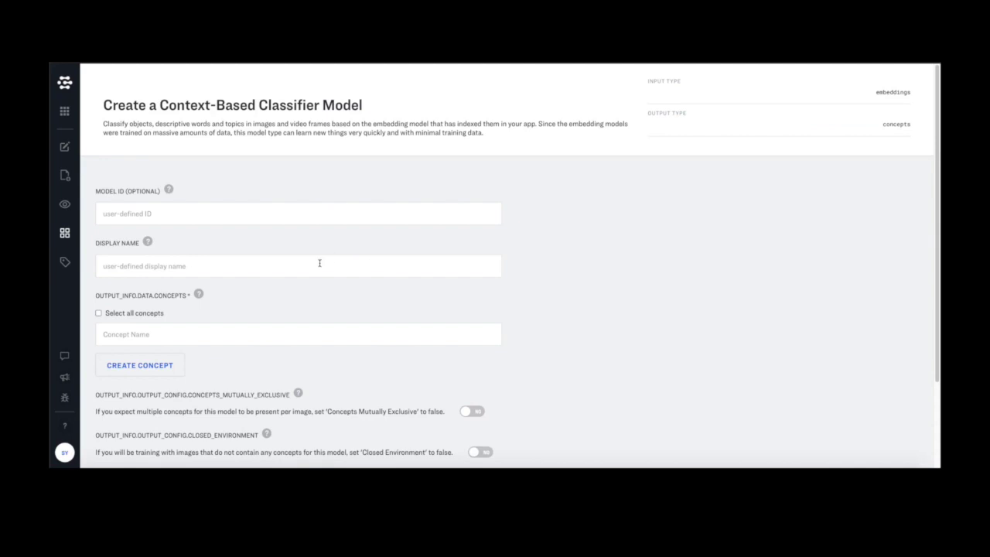
click(202, 270)
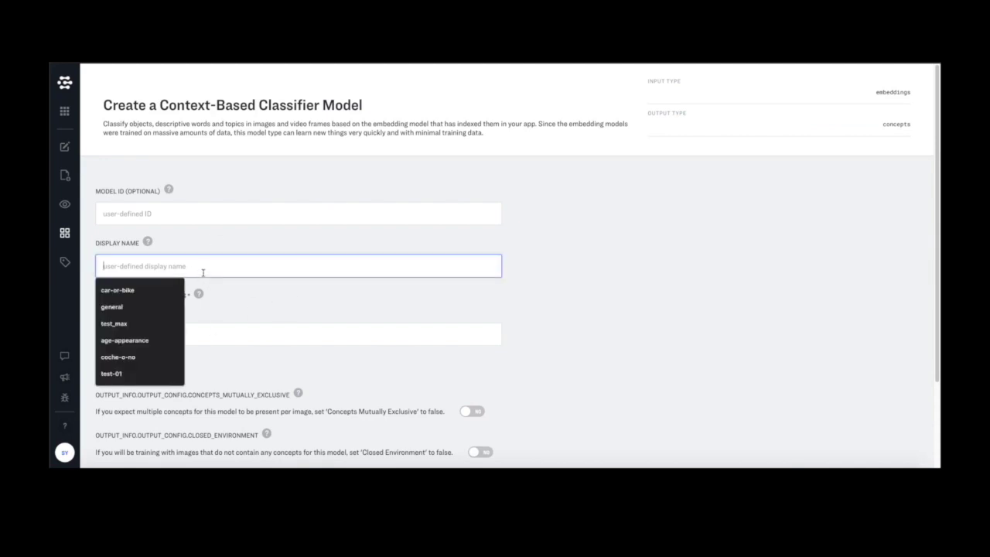
text(covid-or-normal-xrays)
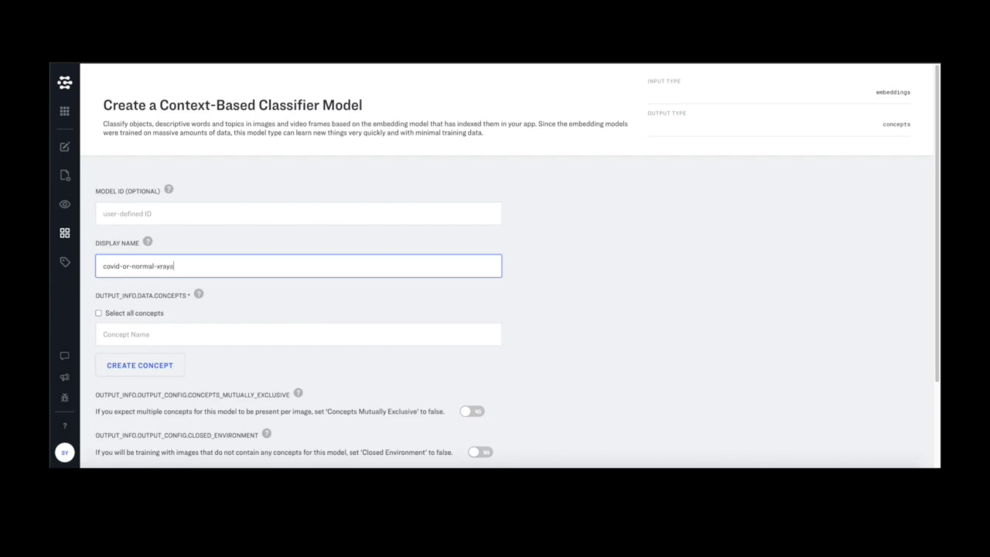
scroll(186, 282, down, 2)
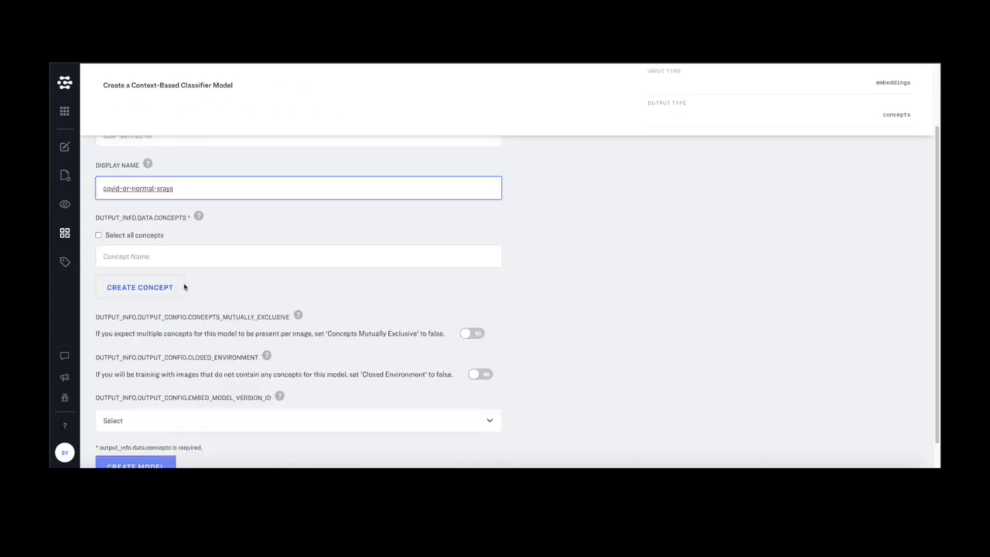
click(119, 237)
scroll(167, 235, down, 1)
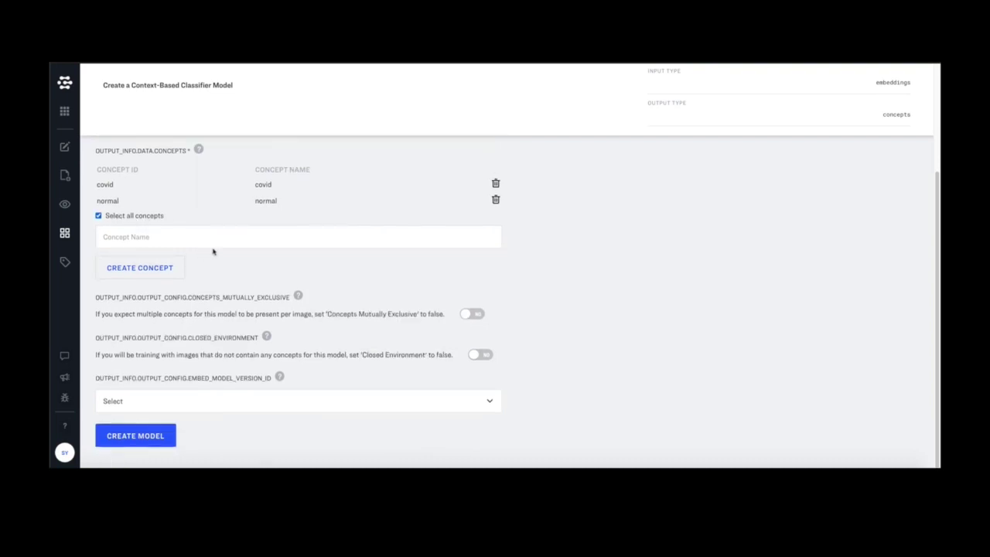
click(473, 314)
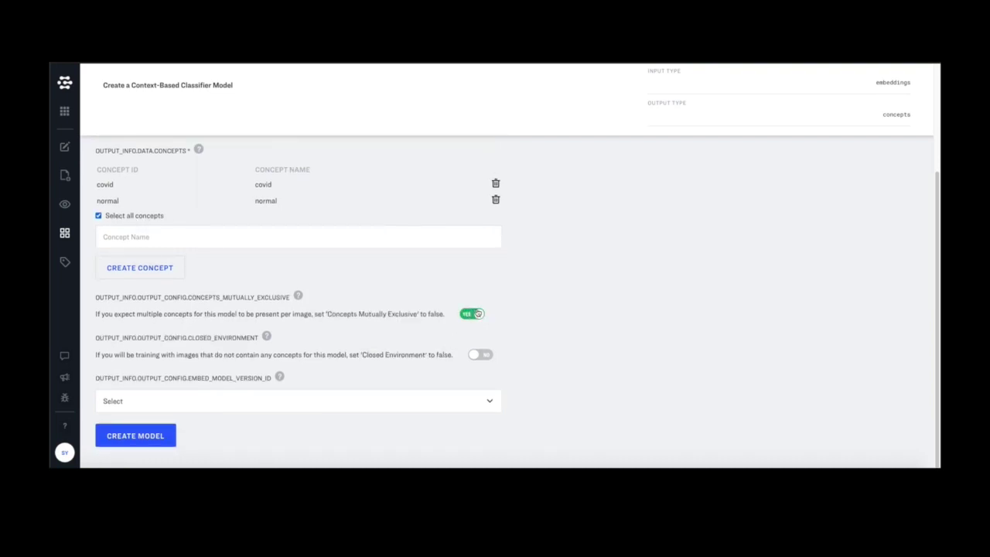
click(480, 356)
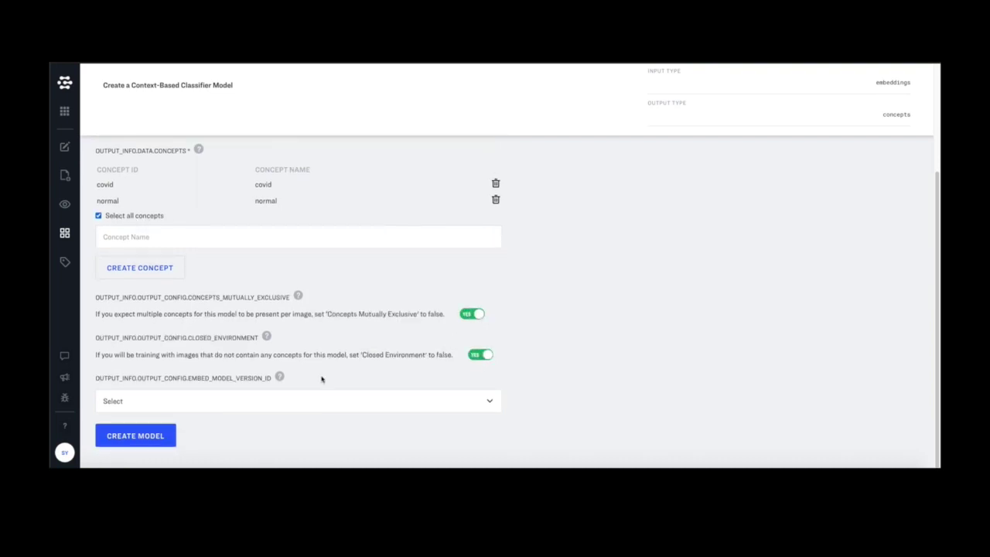
click(125, 436)
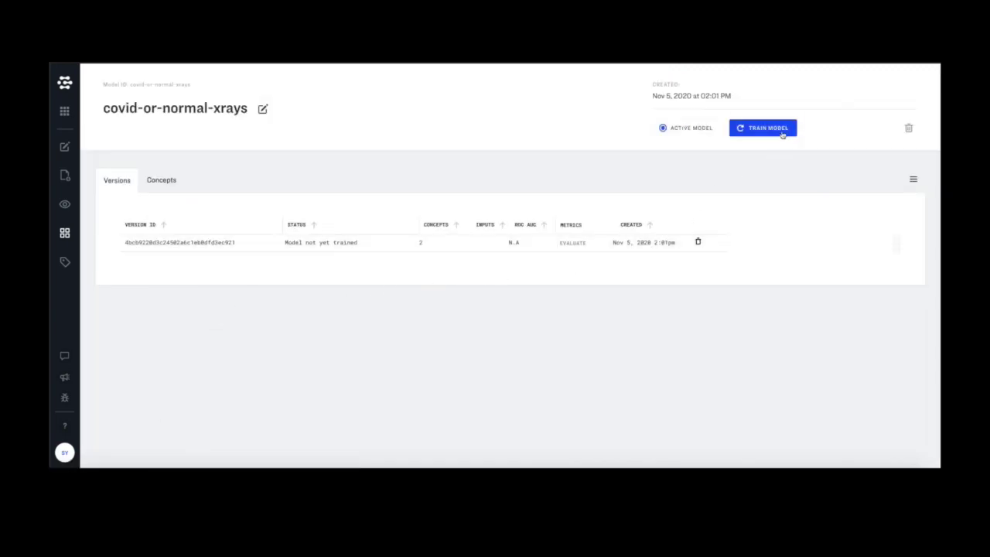
- Train the model on the 24 labelled inputs and evaluate the trained version
click(782, 129)
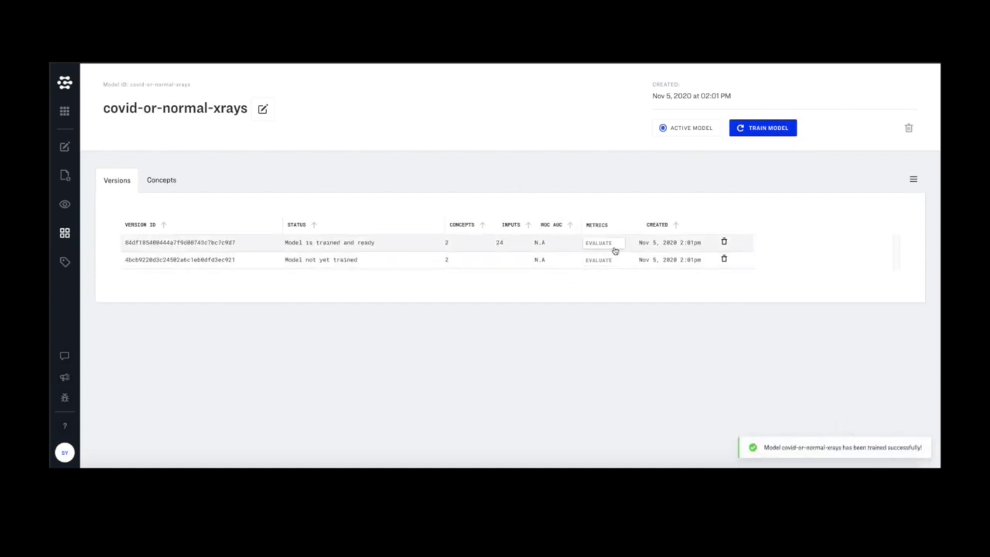
click(614, 246)
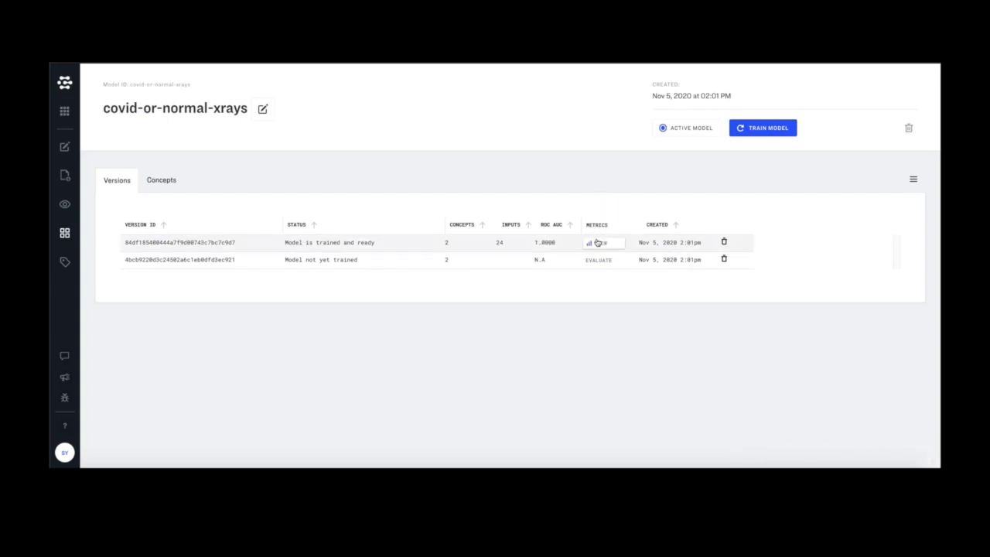
- Open the evaluation metrics, sort the summary with covid first, and show confusion matrix counts
click(598, 243)
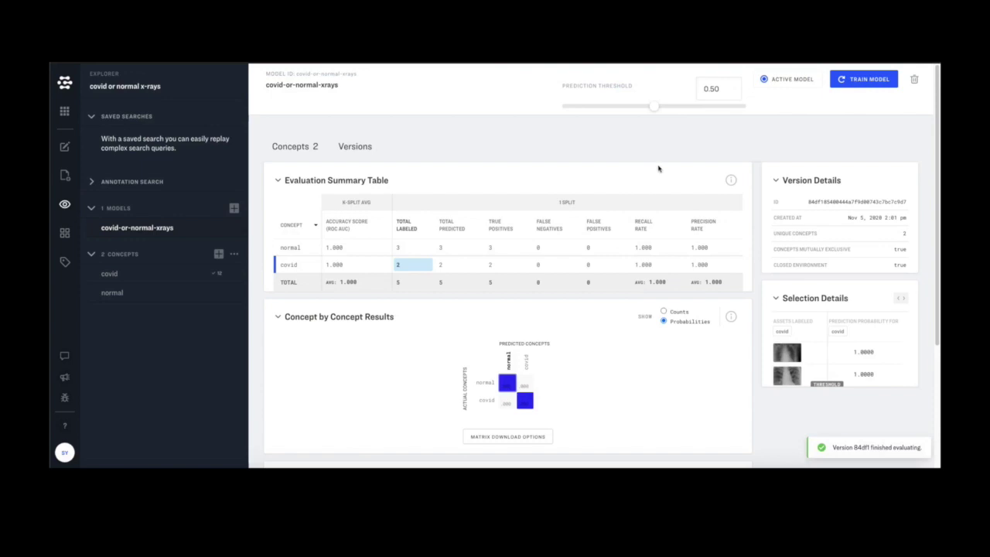
scroll(712, 165, down, 1)
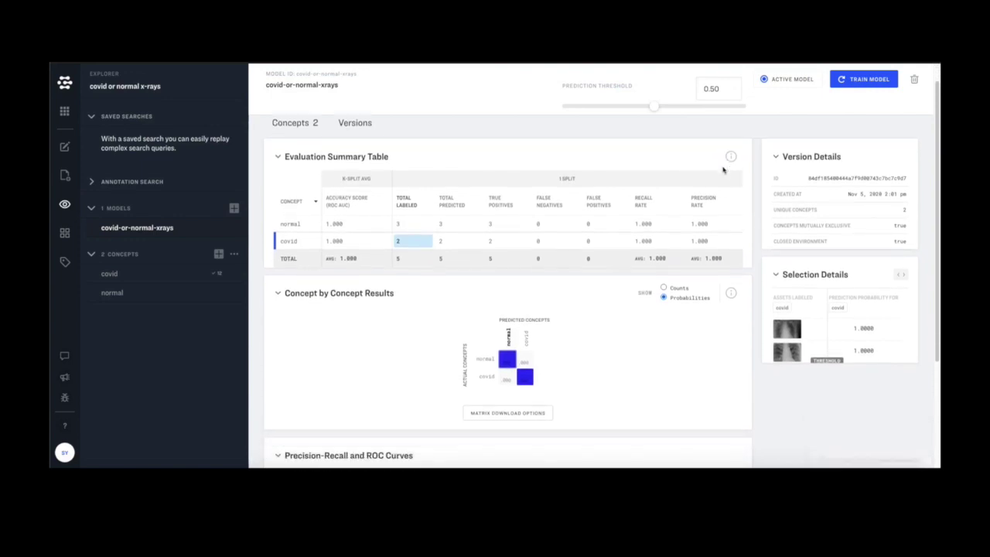
scroll(725, 176, down, 1)
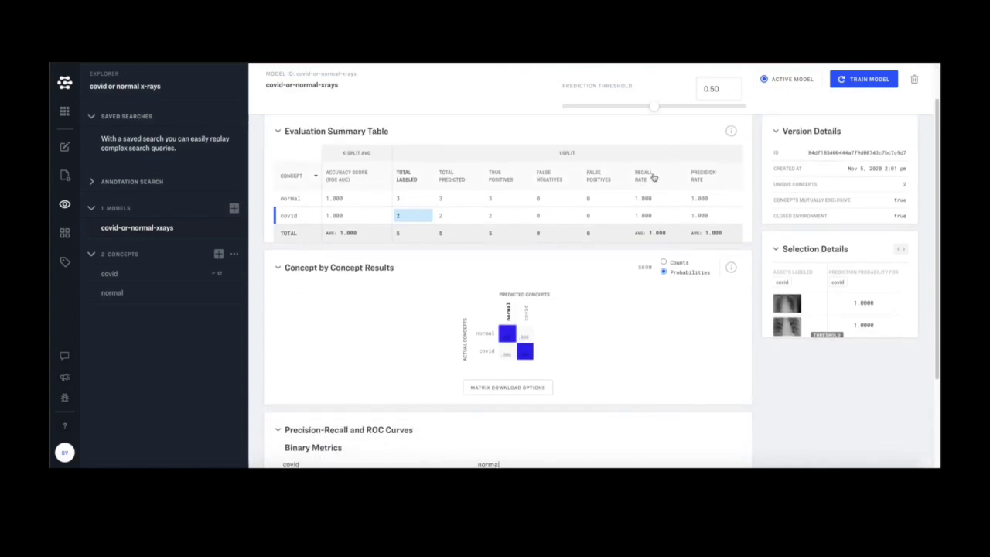
click(736, 176)
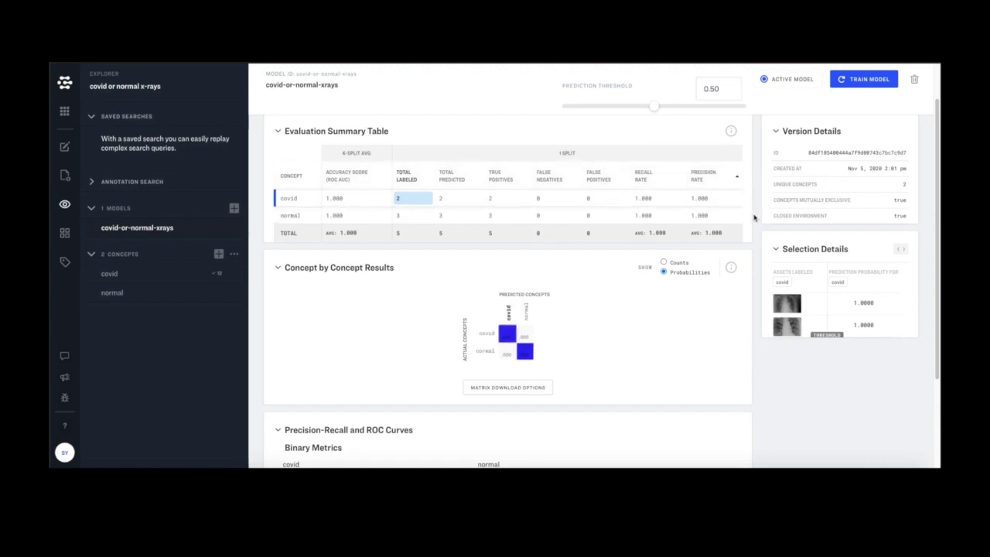
scroll(754, 217, down, 1)
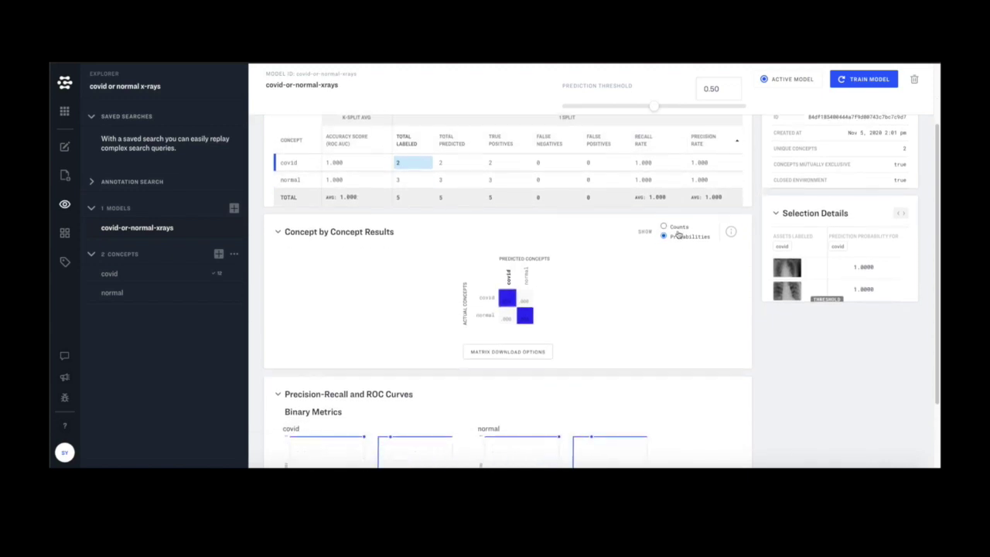
click(678, 228)
- Scroll through the evaluation curves and return to the X-ray explorer
scroll(585, 285, down, 1)
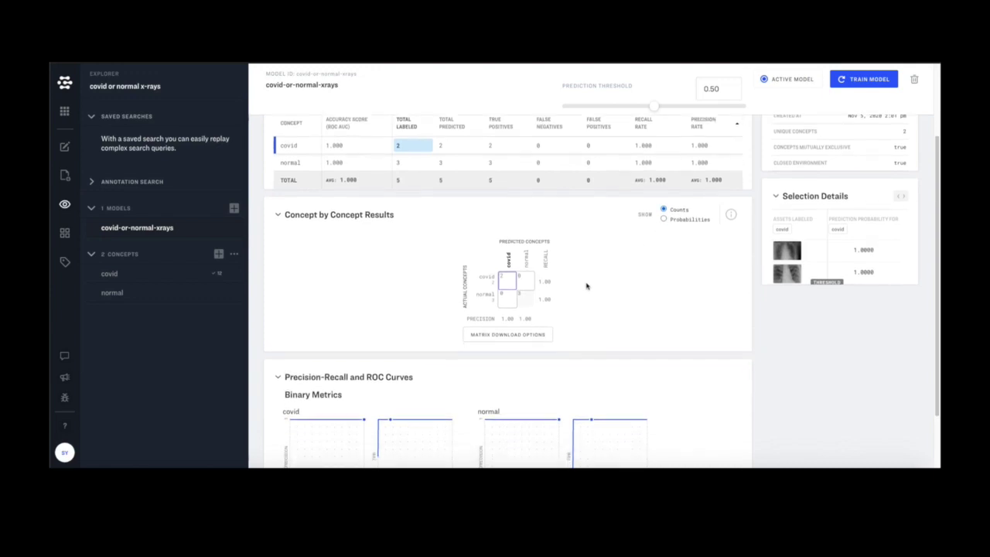
scroll(585, 286, down, 2)
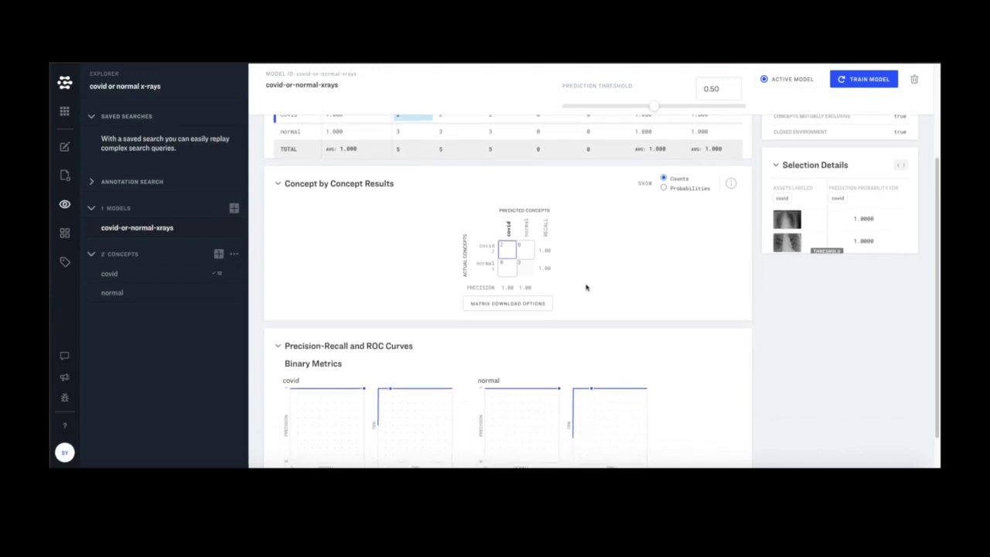
scroll(585, 287, down, 1)
scroll(680, 288, down, 1)
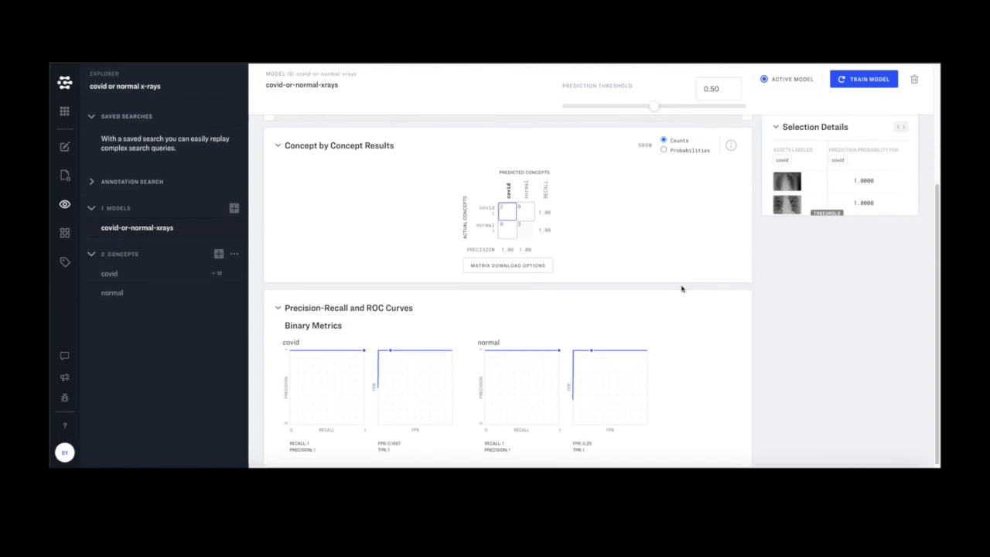
click(65, 203)
- Upload the test X-ray NORMAL (153).png
click(920, 78)
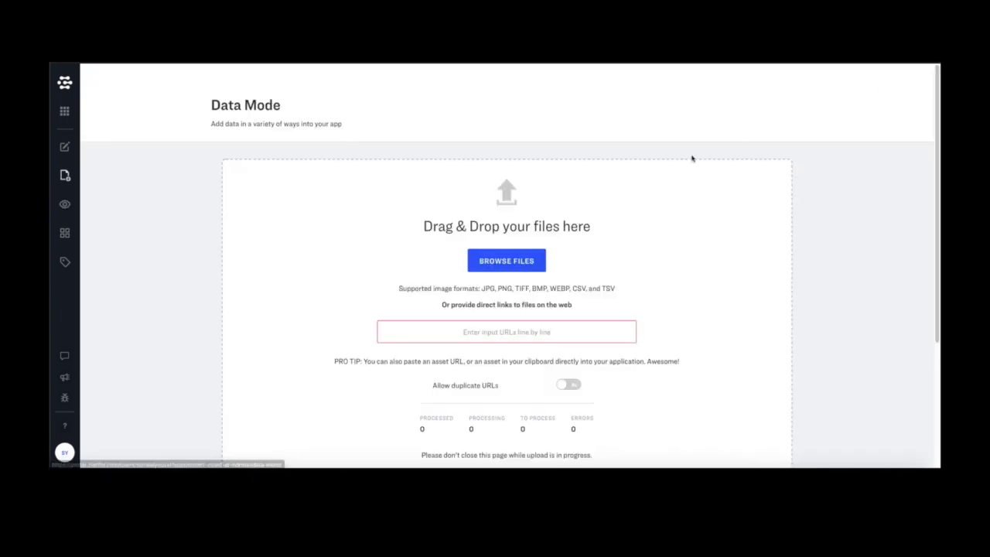
click(504, 261)
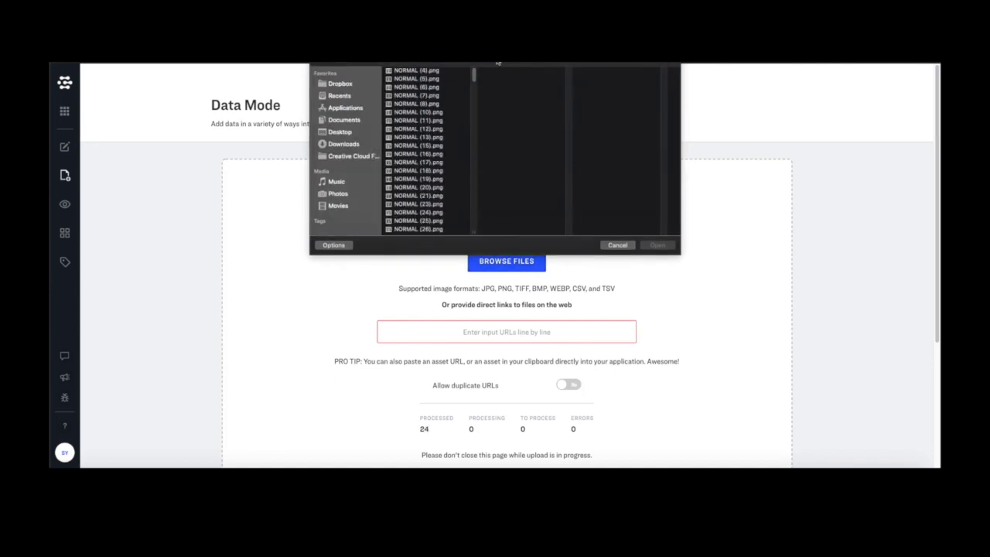
scroll(404, 175, down, 10)
click(414, 193)
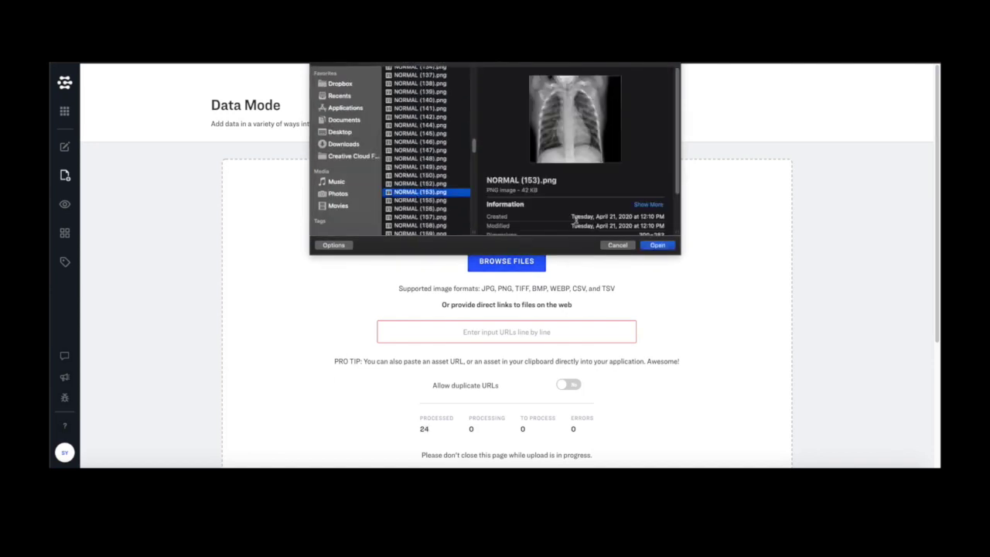
click(661, 245)
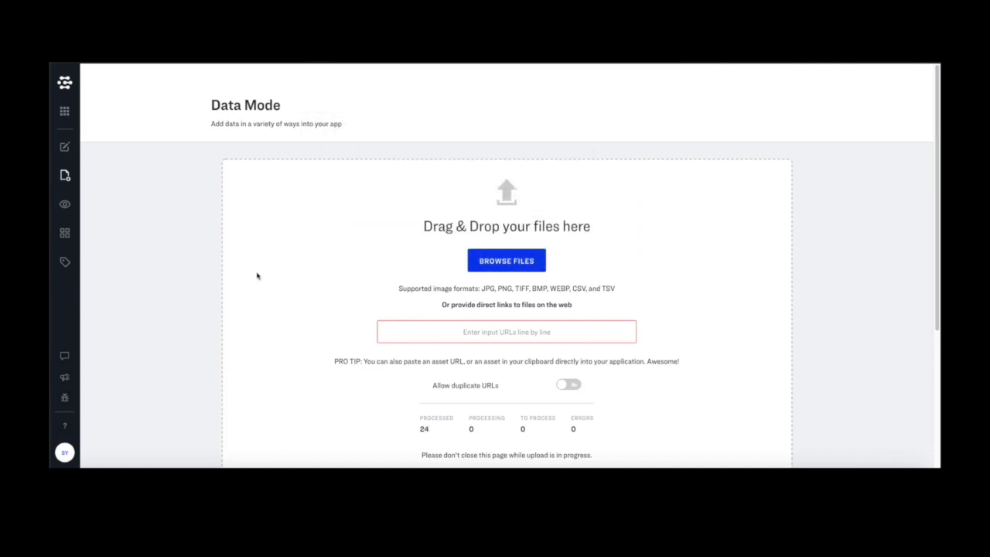
scroll(194, 276, down, 2)
scroll(194, 277, down, 2)
- Open its details and confirm the model predicts normal 1.00, covid 0.00
click(65, 204)
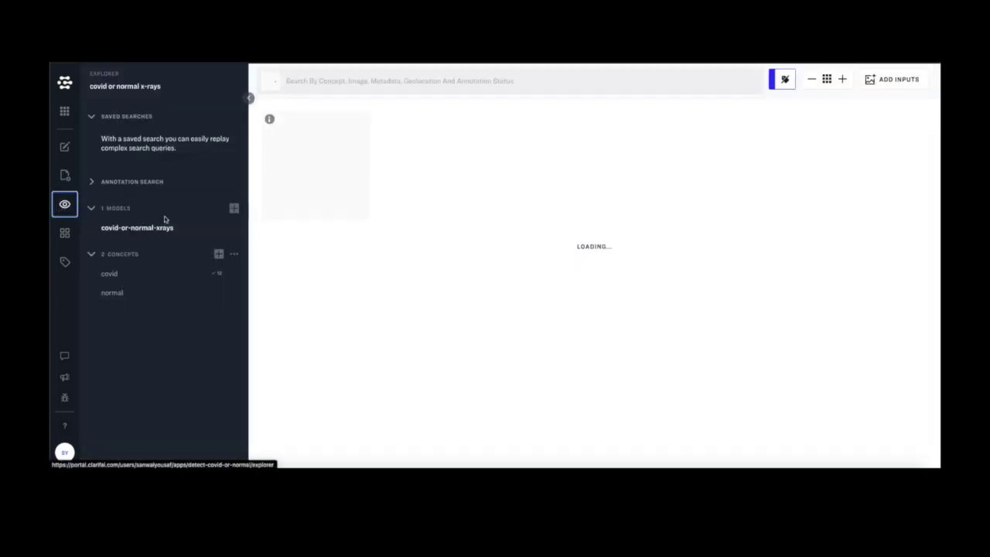
click(318, 180)
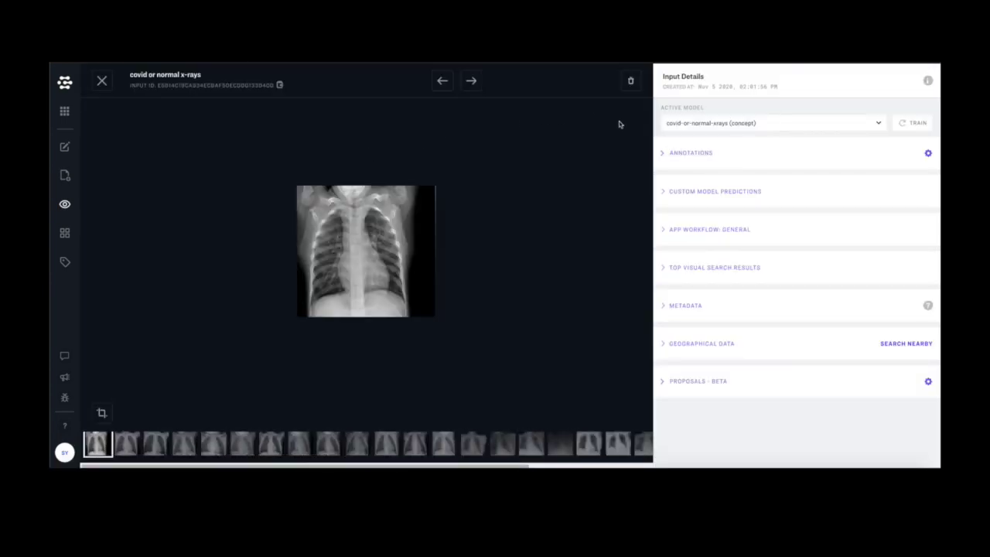
click(718, 190)
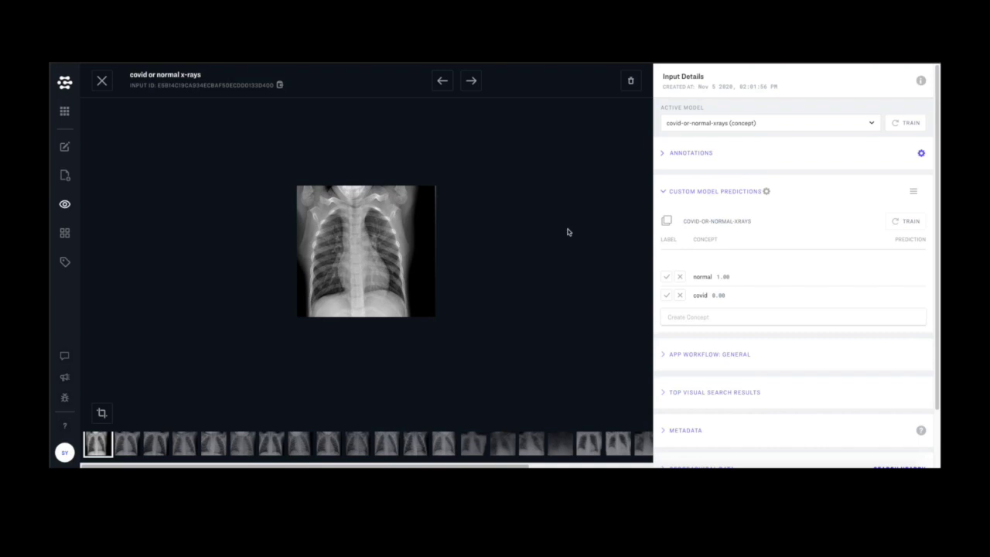
click(65, 204)
- Upload the test X-ray COVID-19(208).png from the train covid folder
click(65, 174)
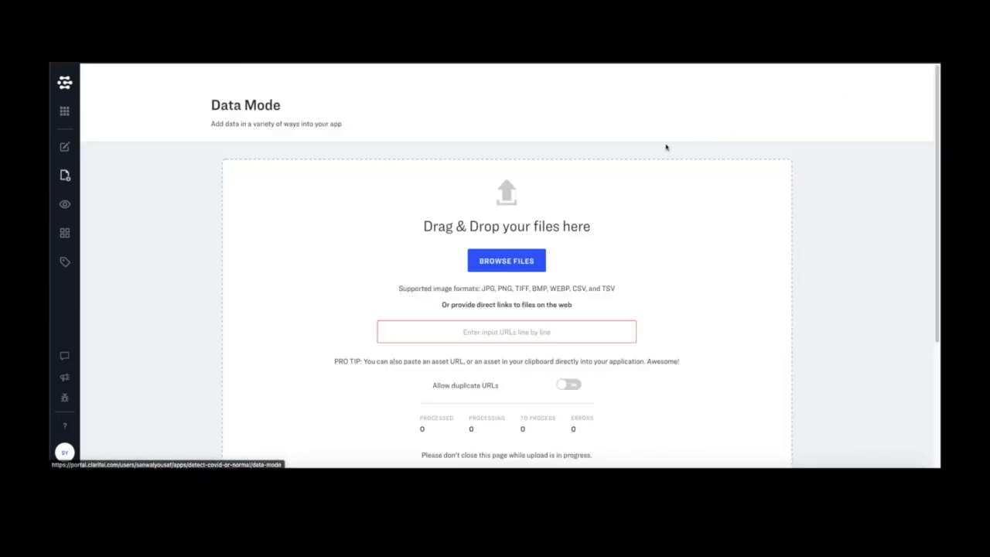
click(506, 261)
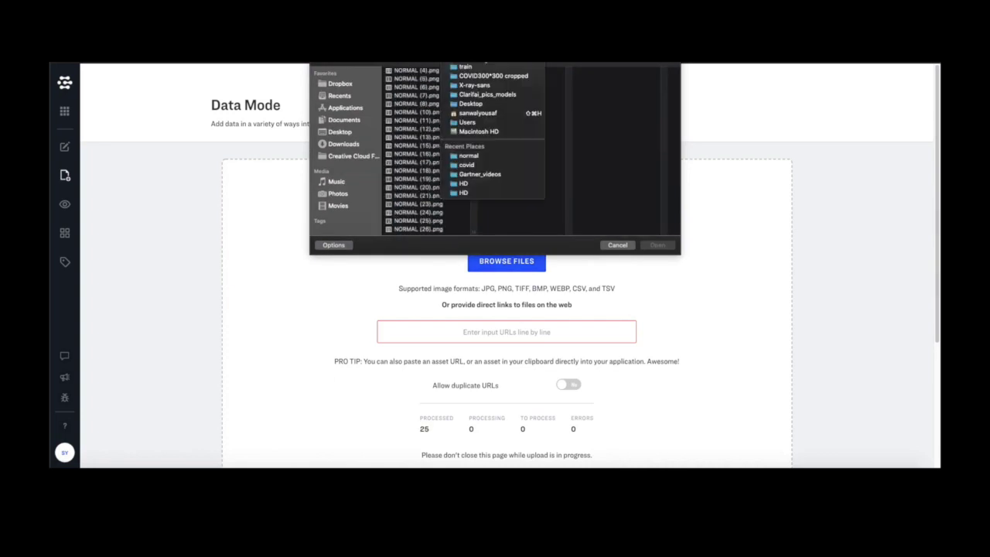
click(464, 66)
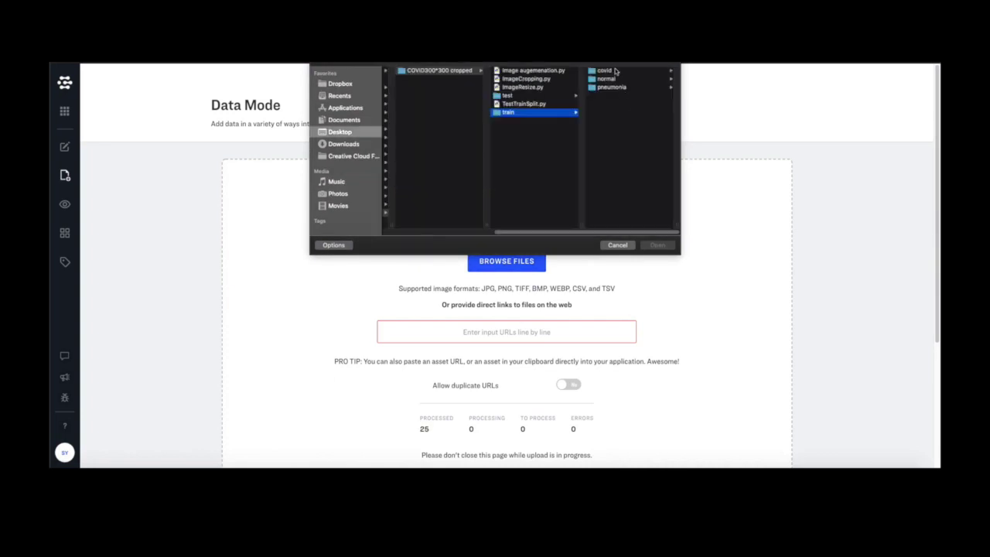
click(617, 72)
scroll(627, 154, down, 10)
click(631, 191)
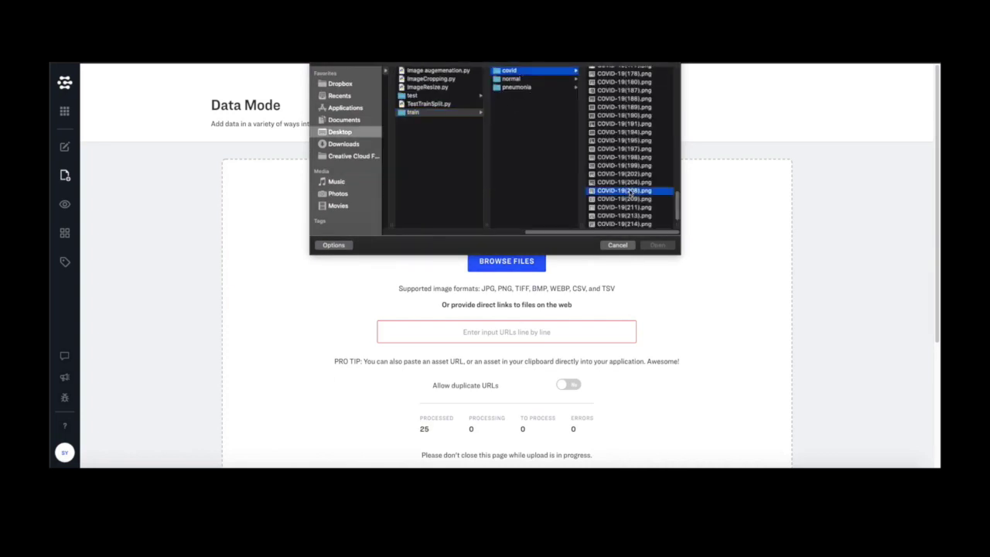
click(659, 245)
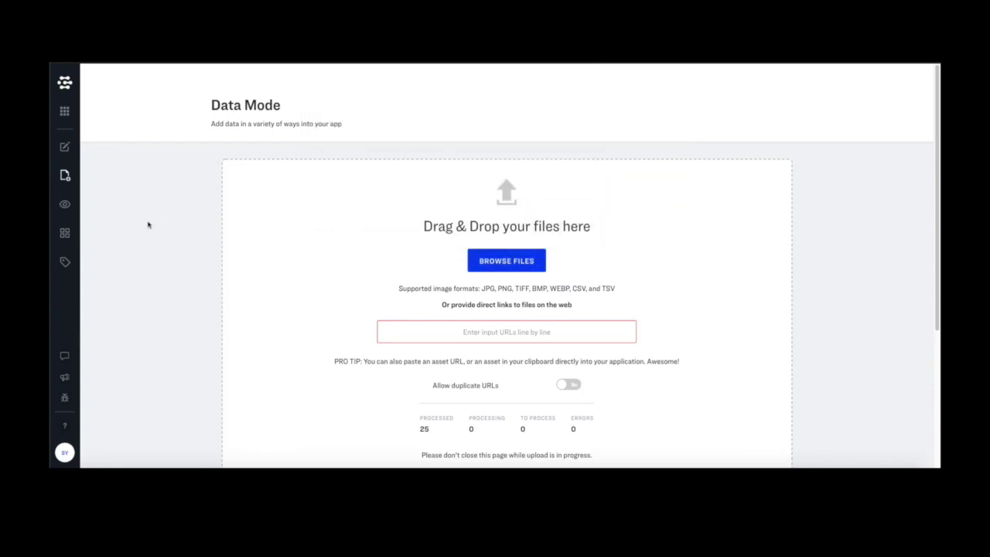
- Open the new image's details to check the covid 1.00, normal 0.00 prediction
click(65, 205)
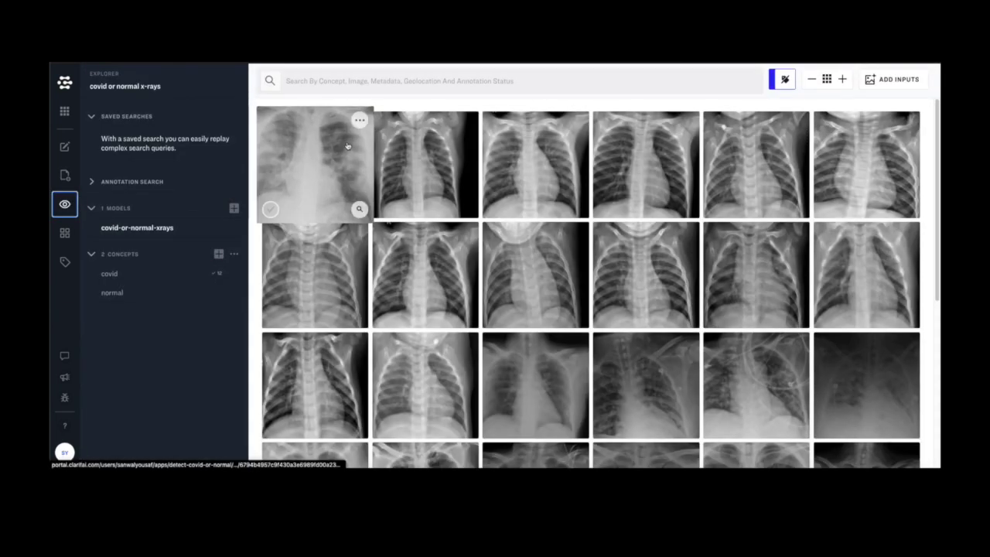
click(314, 164)
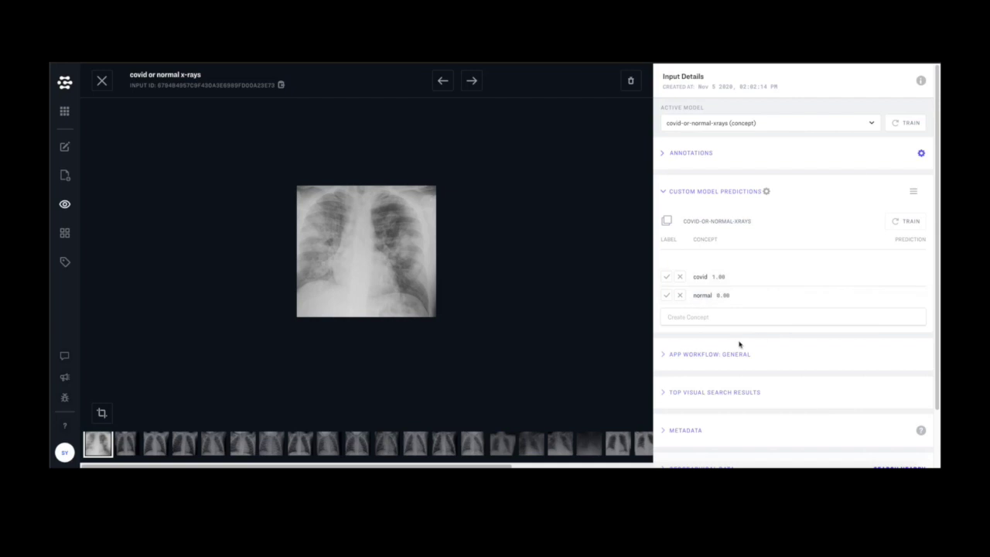
click(65, 204)
shift+click(821, 319)
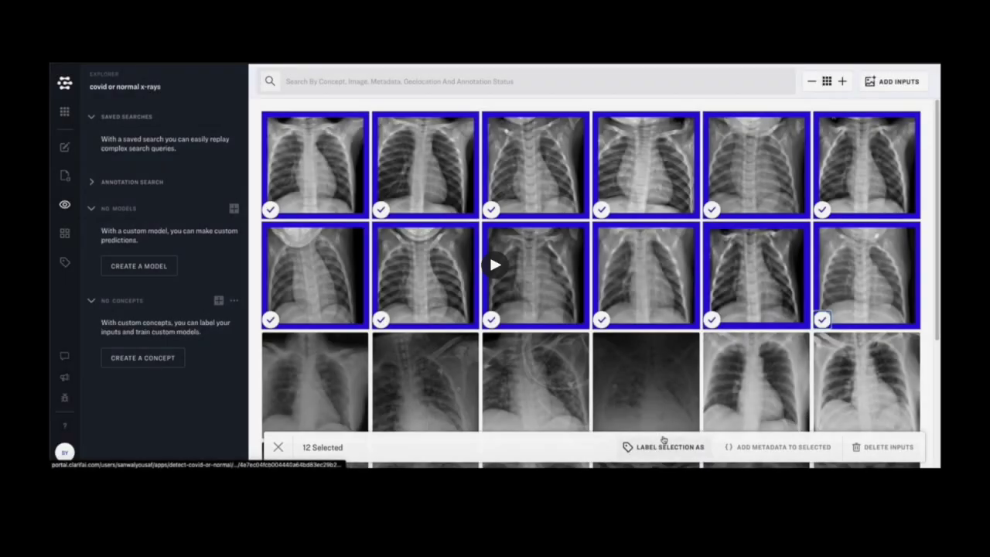